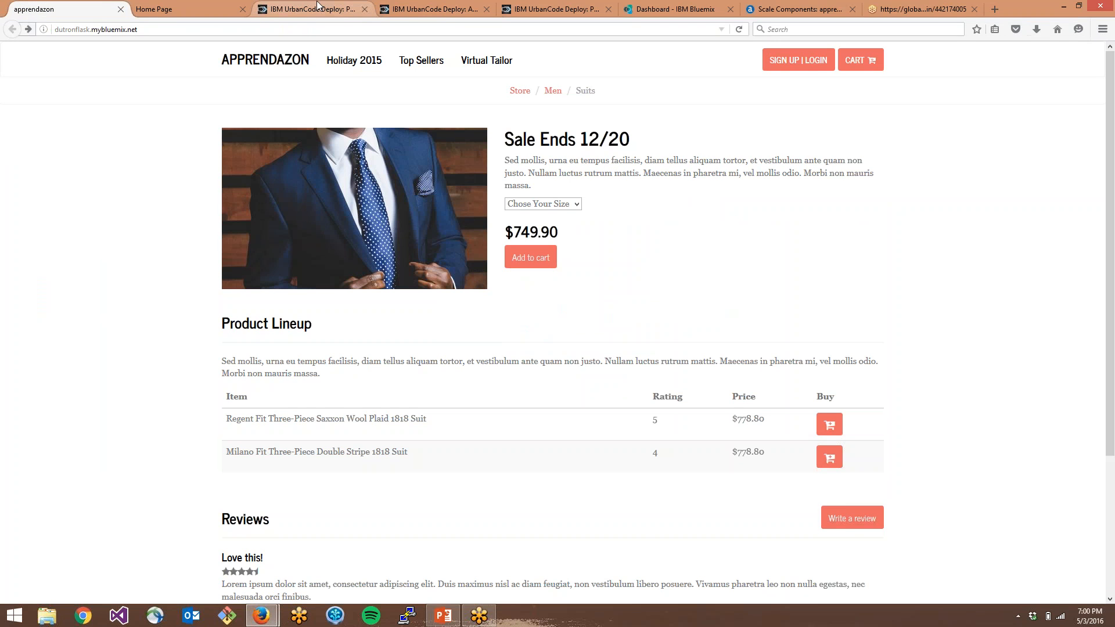
- In IBM UrbanCode Deploy, open the Apprenda Hybrid App application and expand the Apprenda Demo Environment to show its components
{"action": "left_click", "coordinate": [284, 9]}
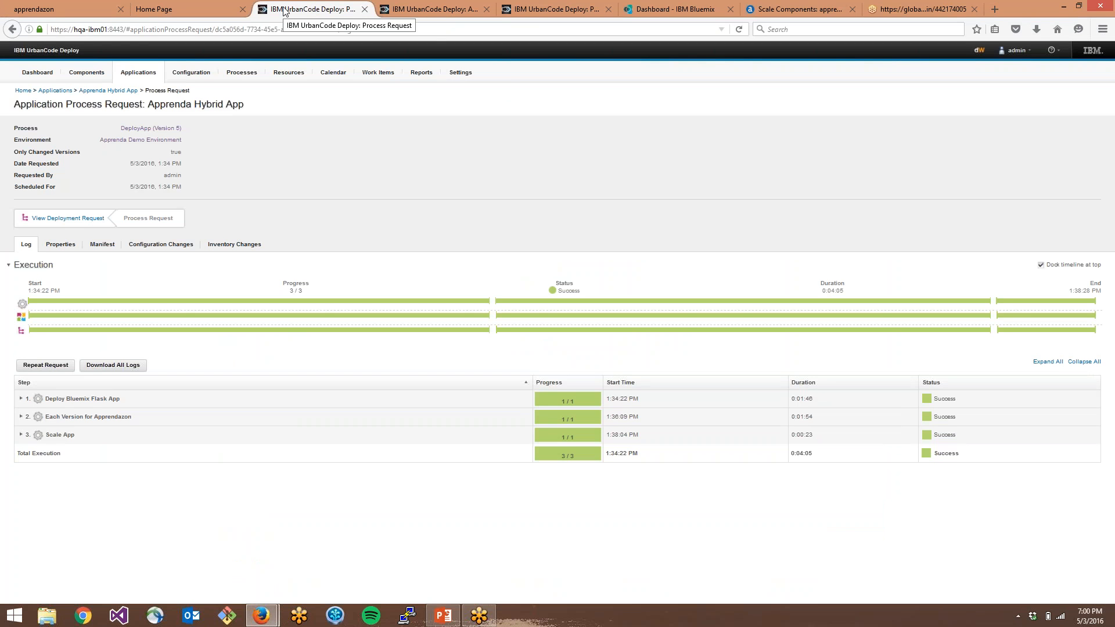
{"action": "key", "text": "ctrl+plus"}
{"action": "key", "text": "ctrl+plus"}
{"action": "key", "text": "ctrl+plus"}
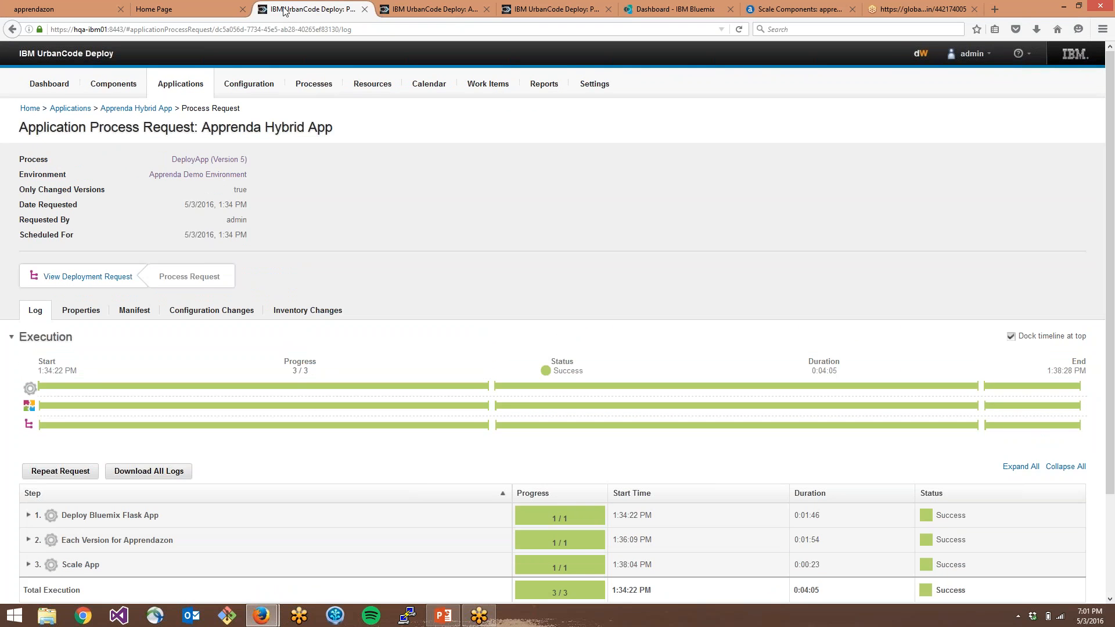
{"action": "key", "text": "ctrl+plus"}
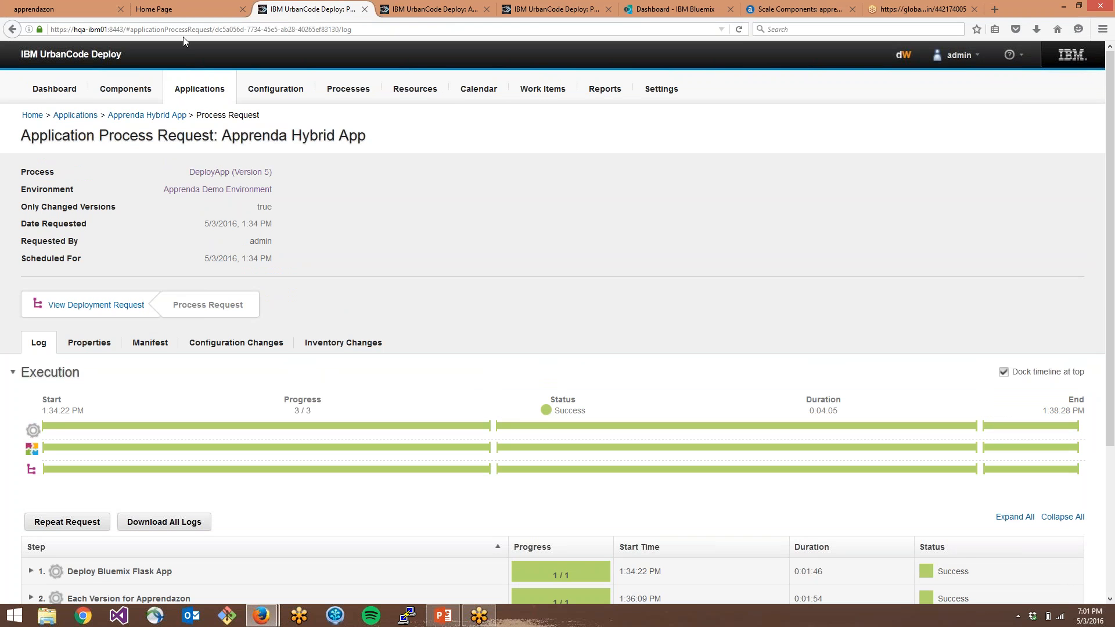
{"action": "left_click", "coordinate": [67, 116]}
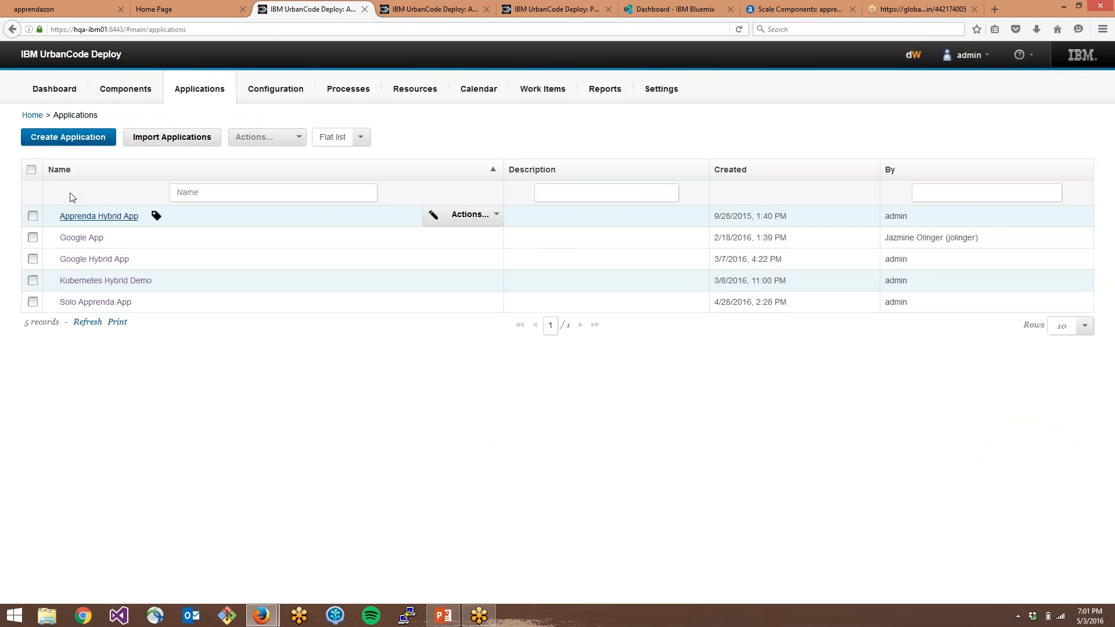
{"action": "left_click", "coordinate": [78, 216]}
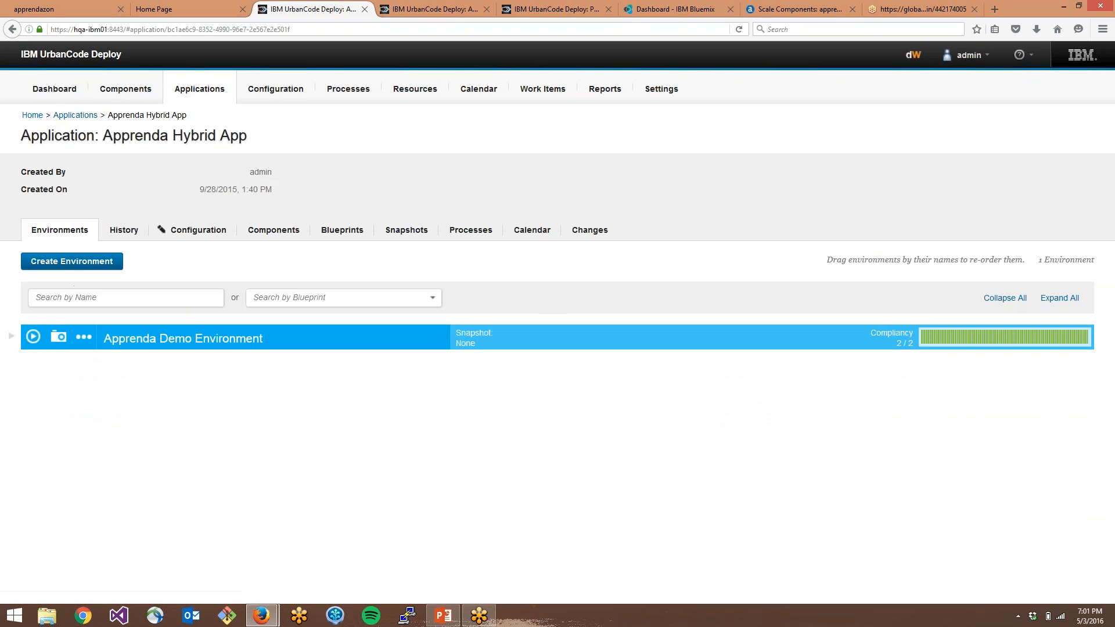
{"action": "left_click", "coordinate": [13, 340]}
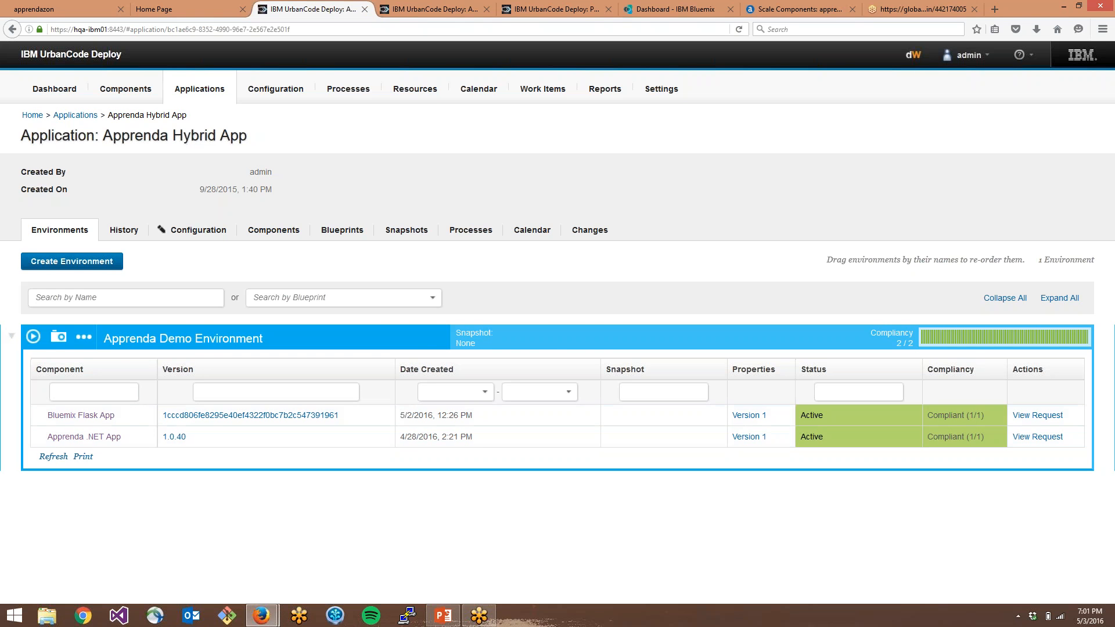
- Review the commands offered by the ApprendaDeploy automation plugin at an enlarged page size
{"action": "left_click", "coordinate": [441, 3]}
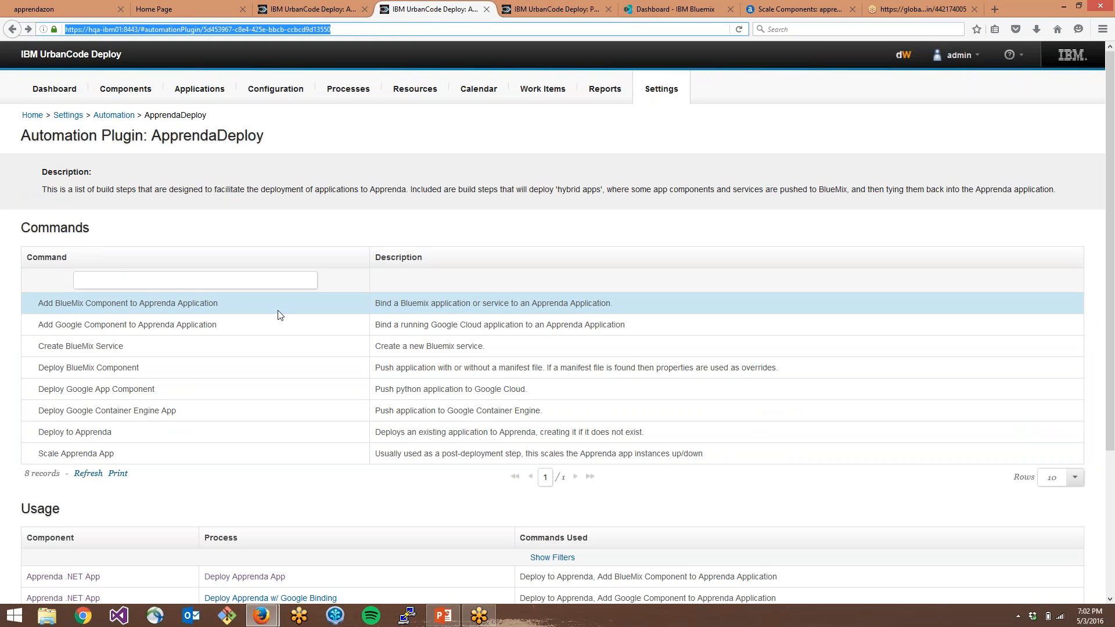
{"action": "key", "text": "ctrl+plus"}
{"action": "key", "text": "ctrl+plus"}
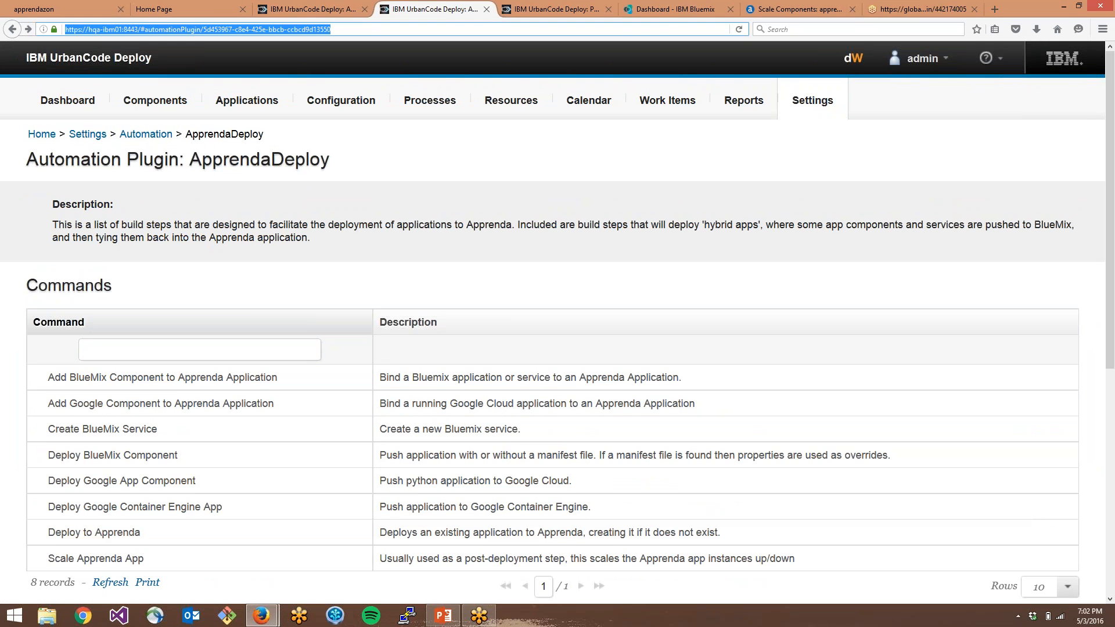
{"action": "scroll", "coordinate": [273, 313], "scroll_direction": "down", "scroll_amount": 2}
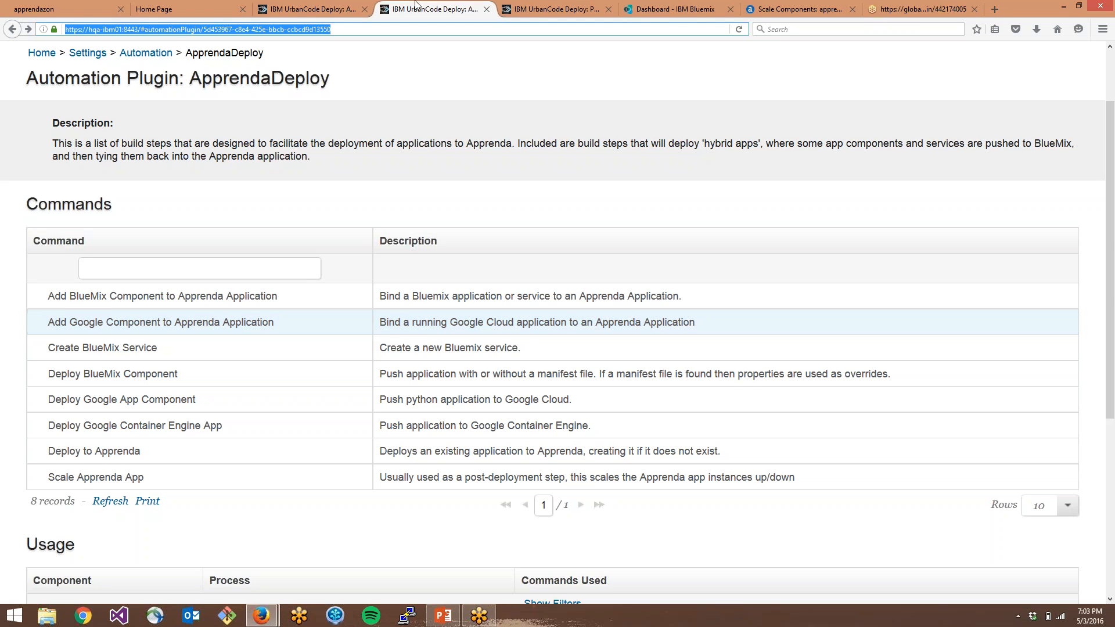
- Examine the Deploy Apprenda App process design and the properties of its Deploy to Apprenda step, leaving them unedited
{"action": "left_click", "coordinate": [521, 12]}
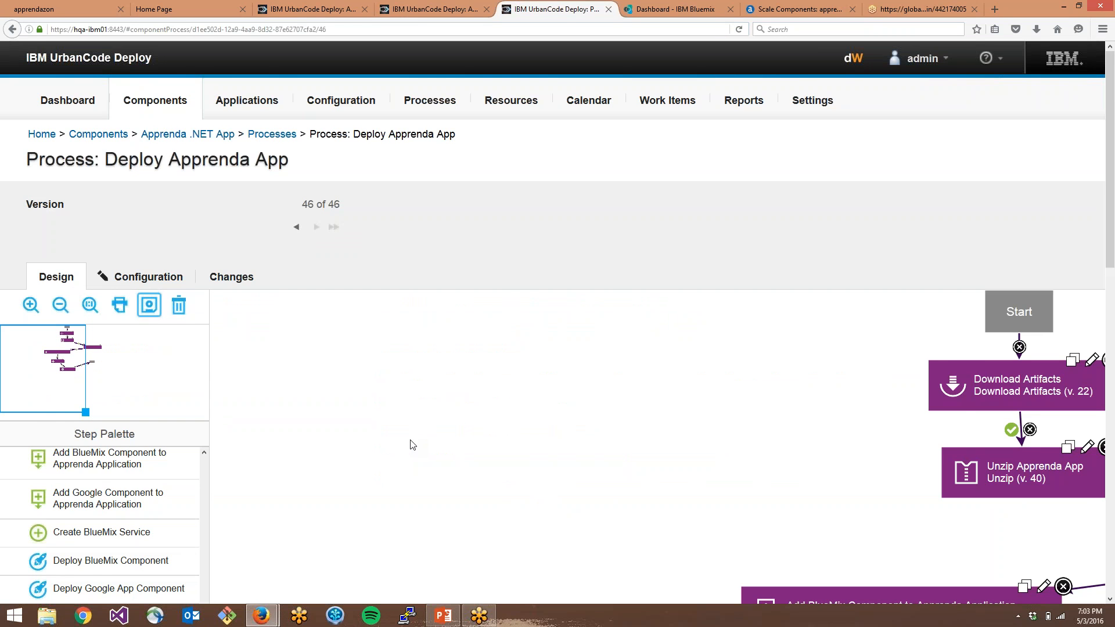
{"action": "key", "text": "ctrl+minus"}
{"action": "key", "text": "ctrl+minus"}
{"action": "key", "text": "ctrl+minus"}
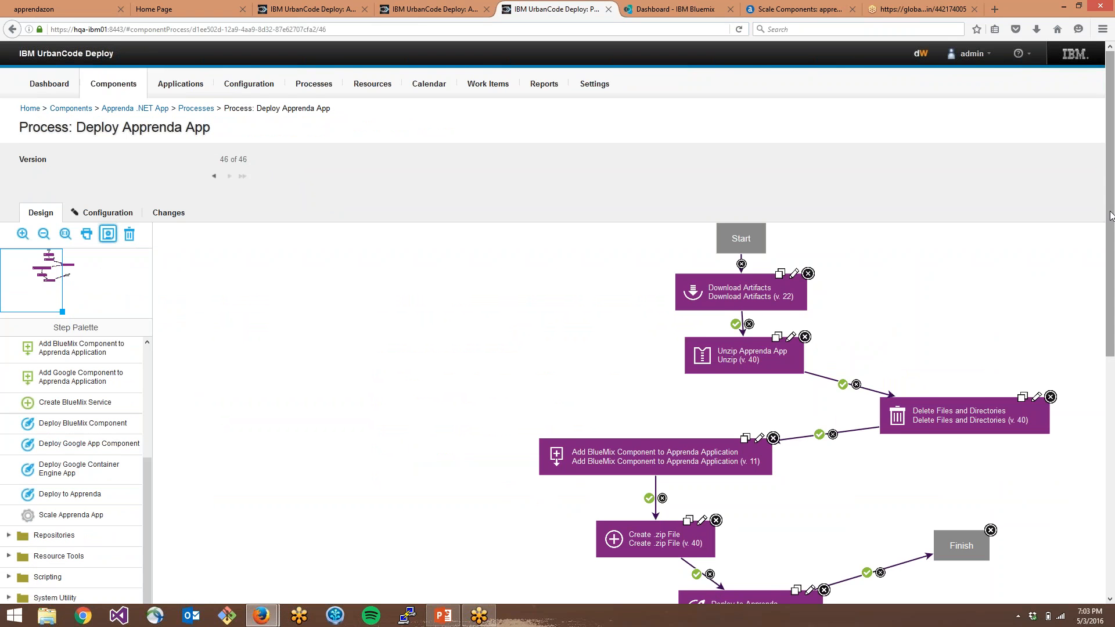
{"action": "left_click_drag", "start_coordinate": [1111, 215], "coordinate": [1092, 289]}
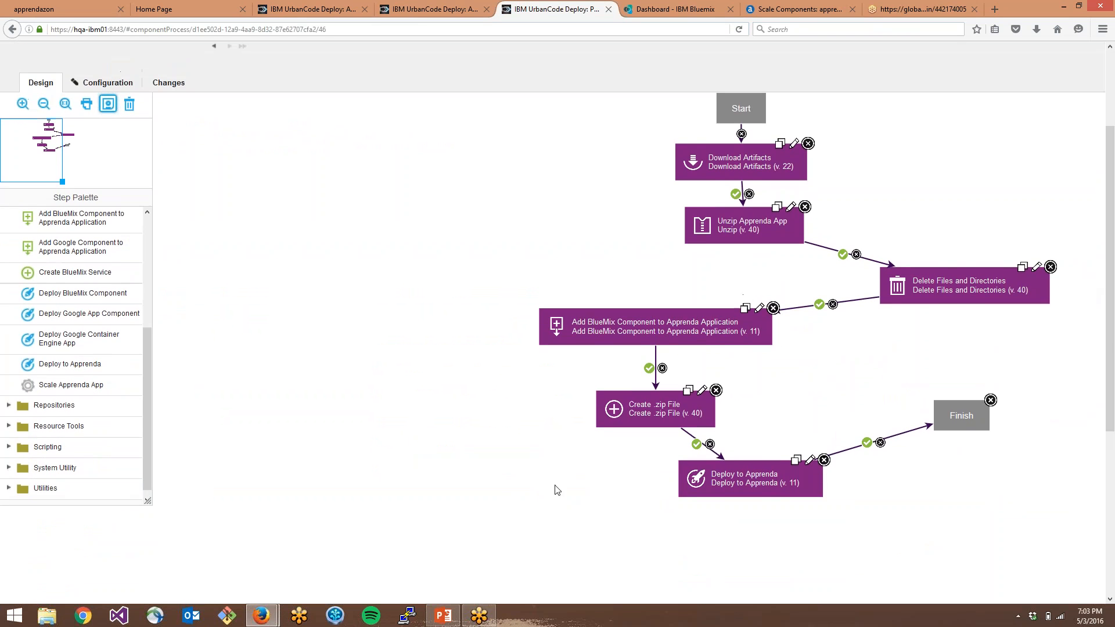
{"action": "left_click", "coordinate": [809, 461]}
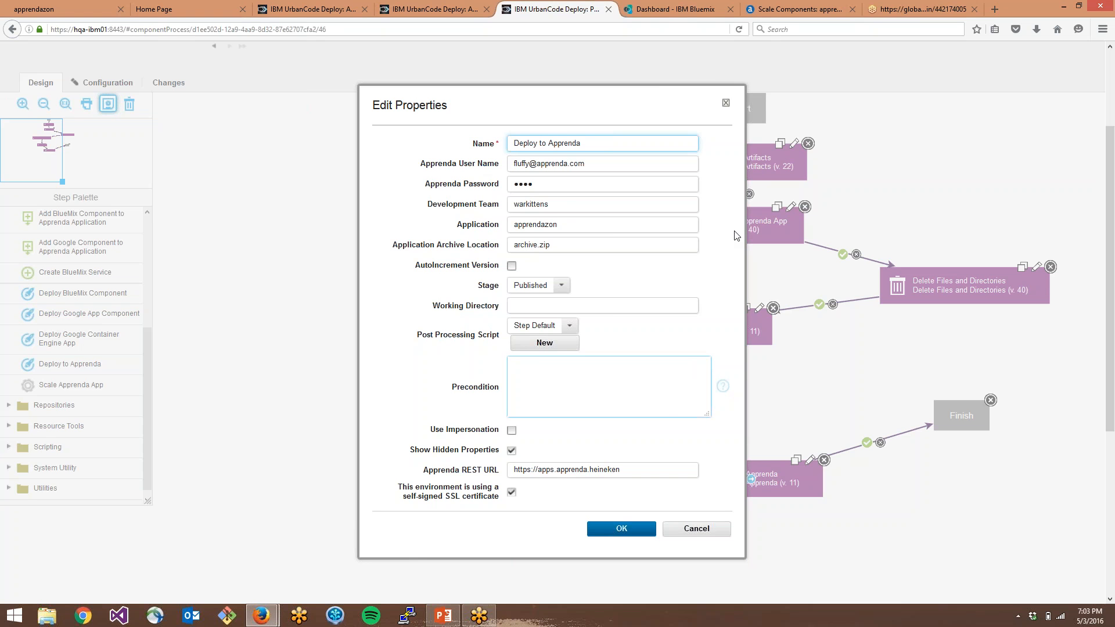
{"action": "left_click", "coordinate": [726, 103]}
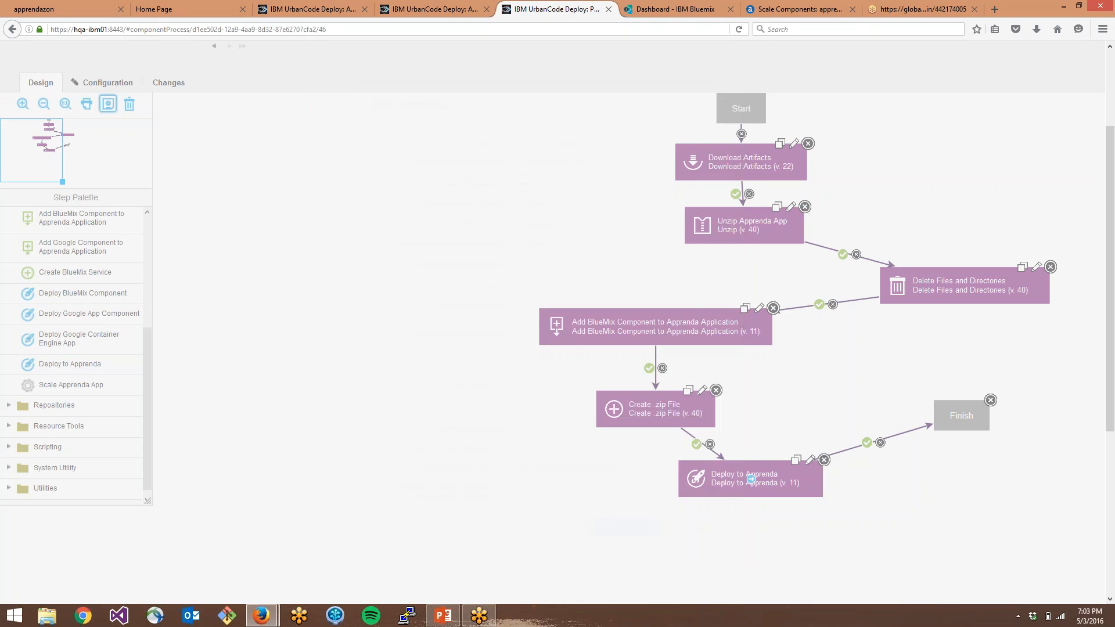
- Request a process run on the Apprenda Demo Environment of the Apprenda Hybrid App and select the DeployApp process
{"action": "left_click", "coordinate": [287, 8]}
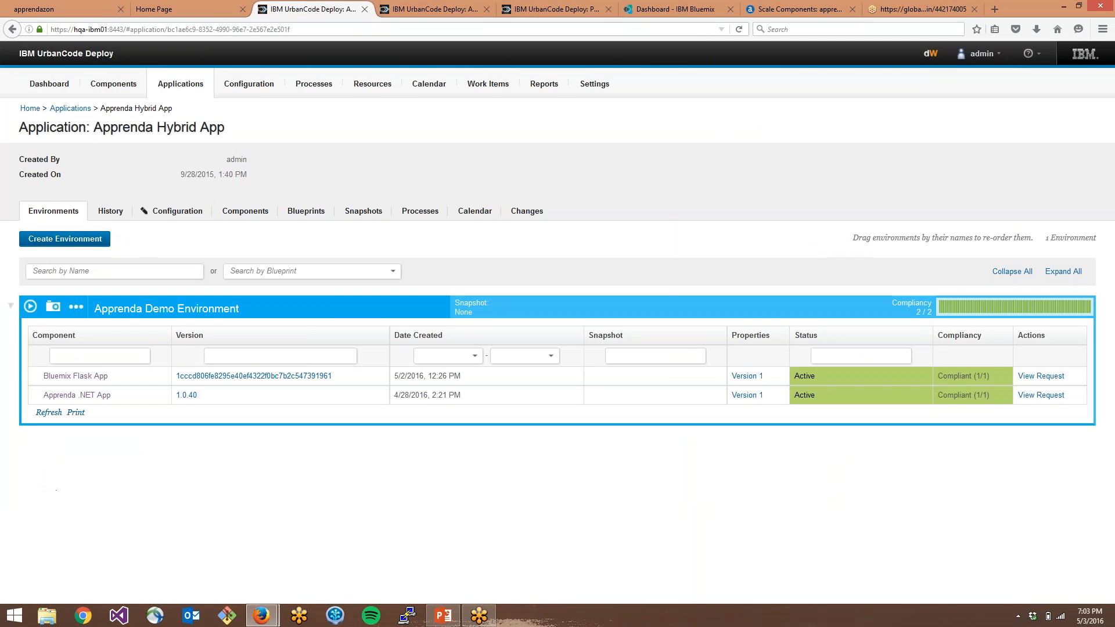
{"action": "left_click", "coordinate": [30, 306]}
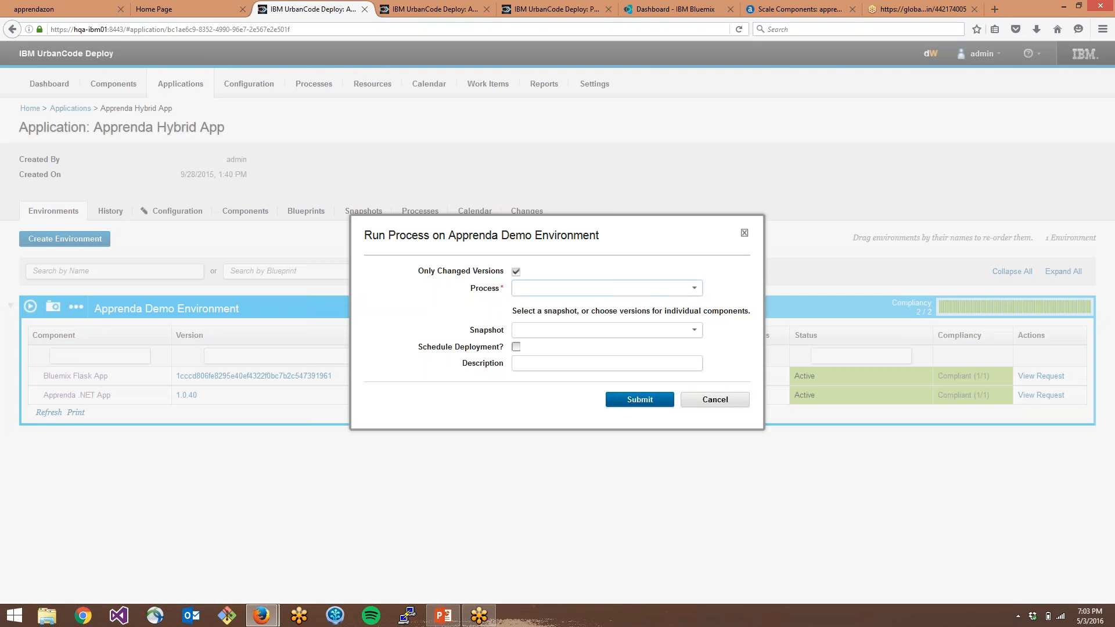
{"action": "left_click", "coordinate": [694, 289]}
{"action": "left_click", "coordinate": [610, 312]}
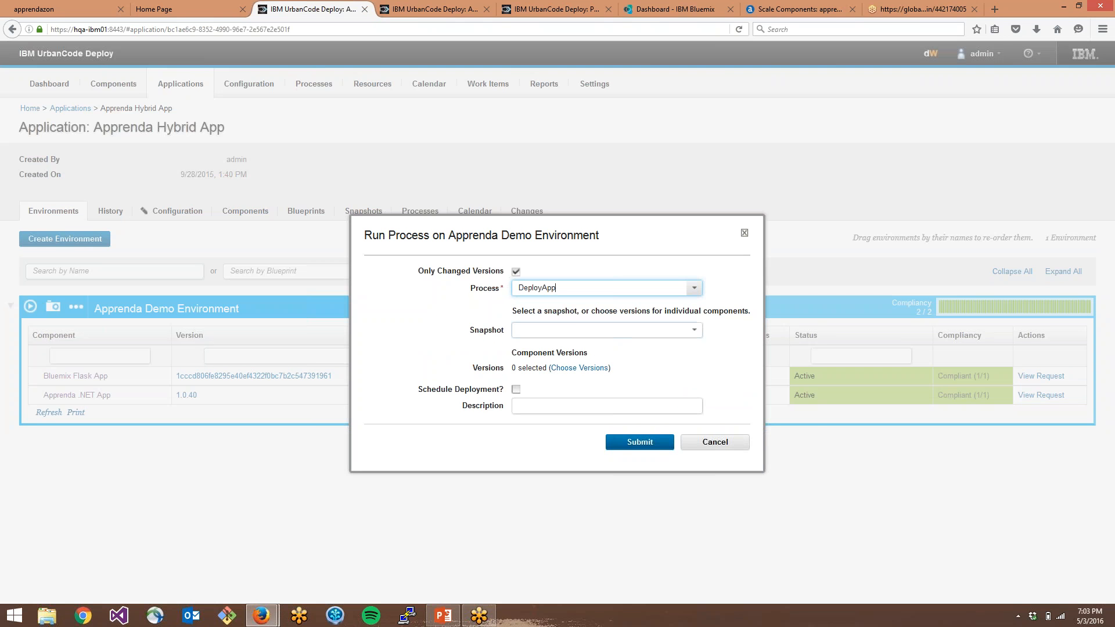
- Choose the latest available versions of Apprenda .NET App and Bluemix Flask App for deployment and submit the run
{"action": "left_click", "coordinate": [579, 368]}
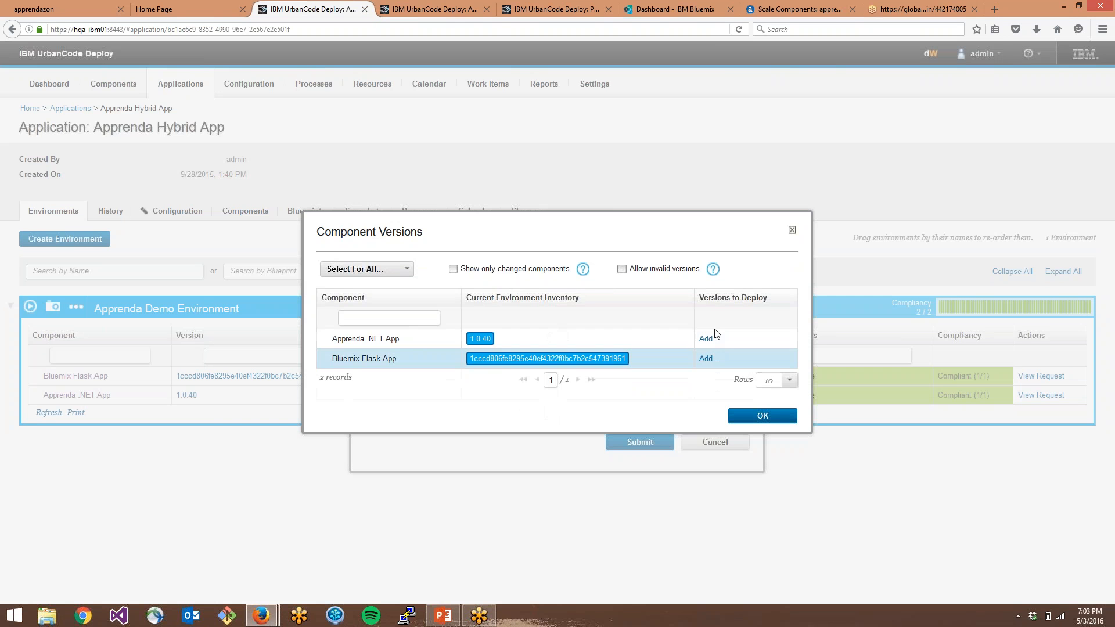
{"action": "left_click", "coordinate": [707, 338]}
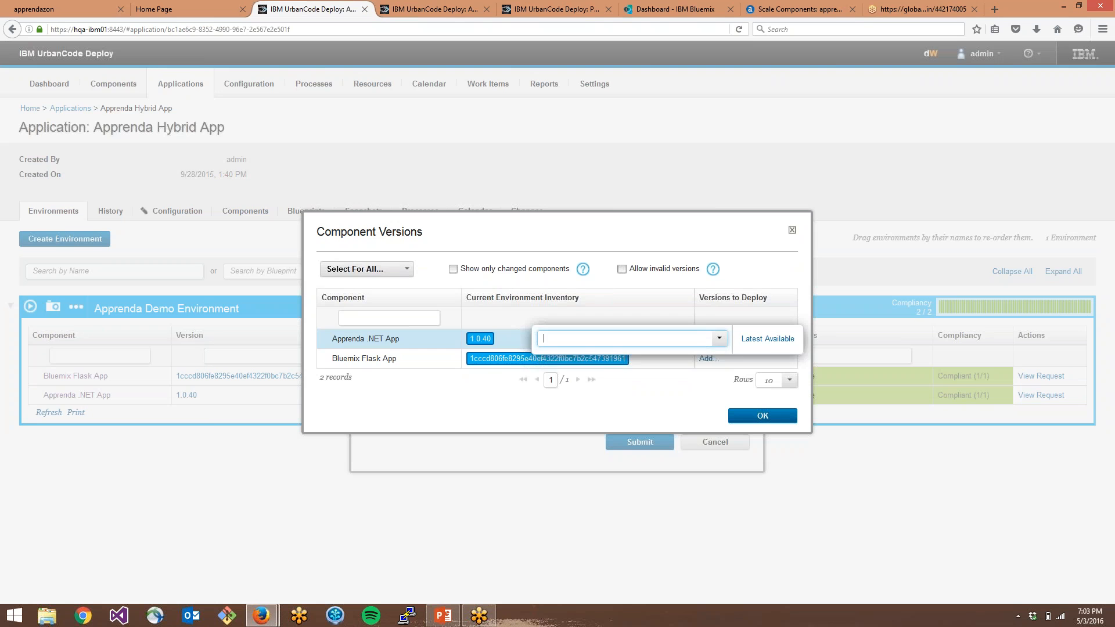
{"action": "left_click", "coordinate": [768, 339]}
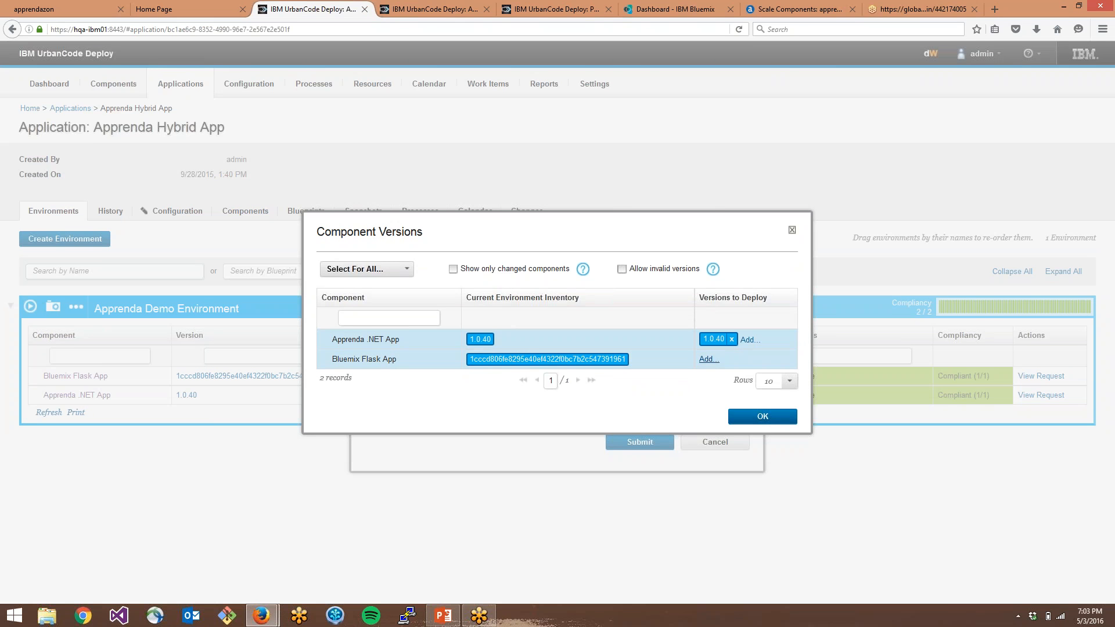
{"action": "left_click", "coordinate": [708, 355]}
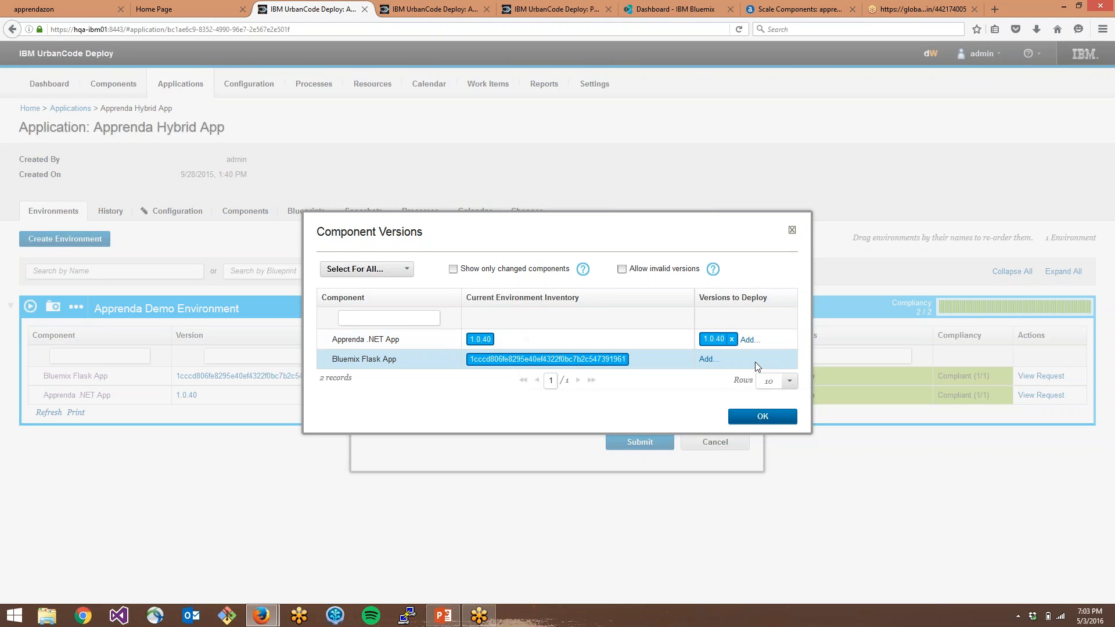
{"action": "left_click", "coordinate": [707, 360]}
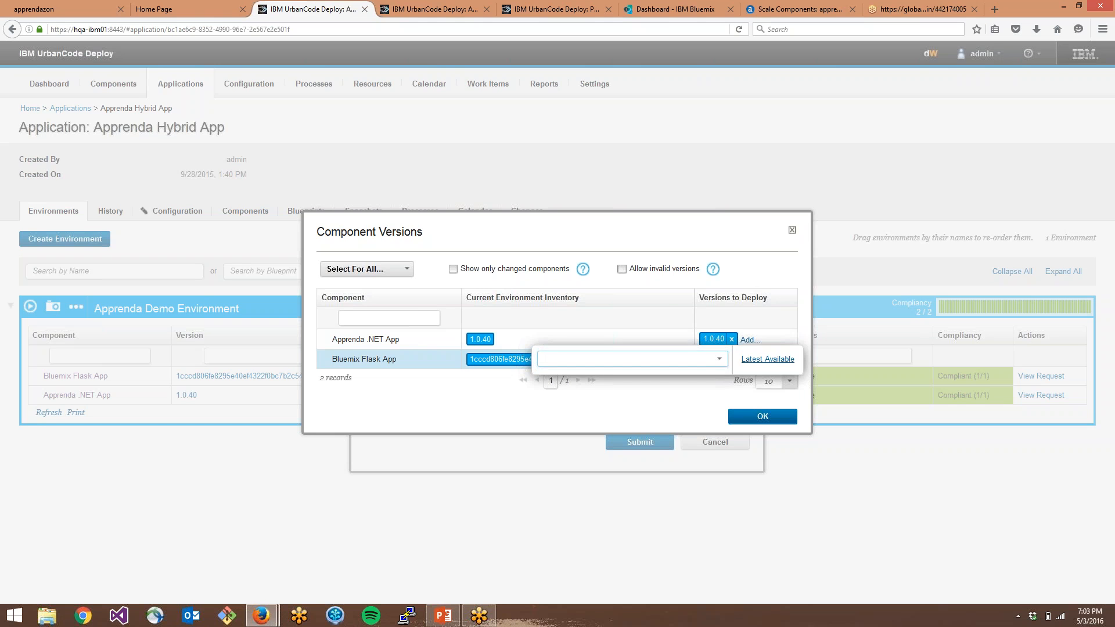
{"action": "left_click", "coordinate": [765, 359]}
{"action": "left_click", "coordinate": [761, 427]}
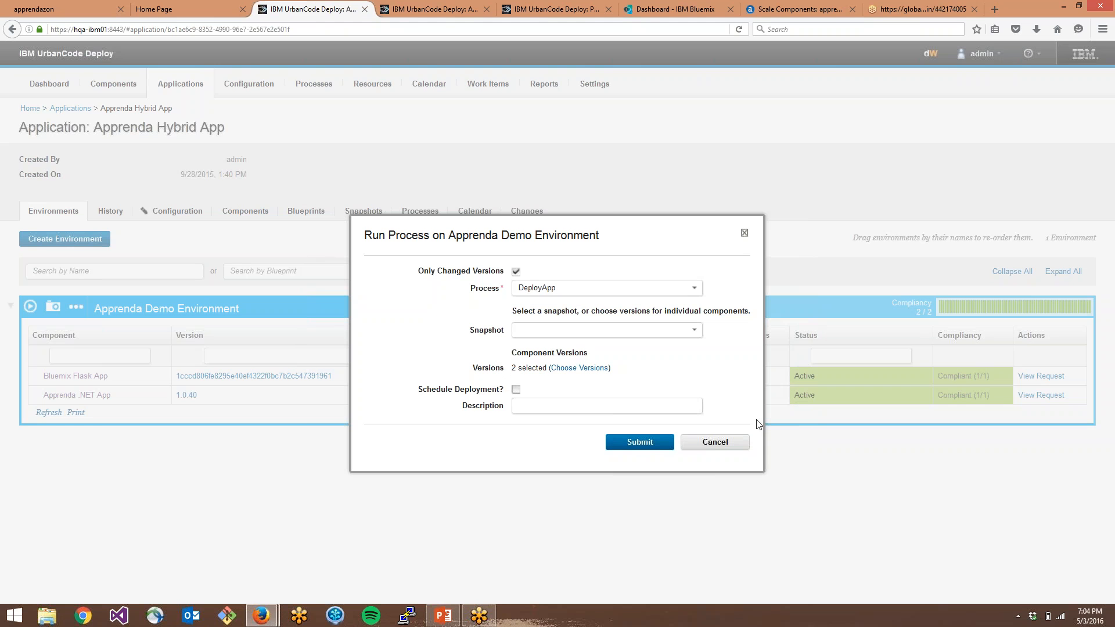
{"action": "left_click", "coordinate": [639, 442]}
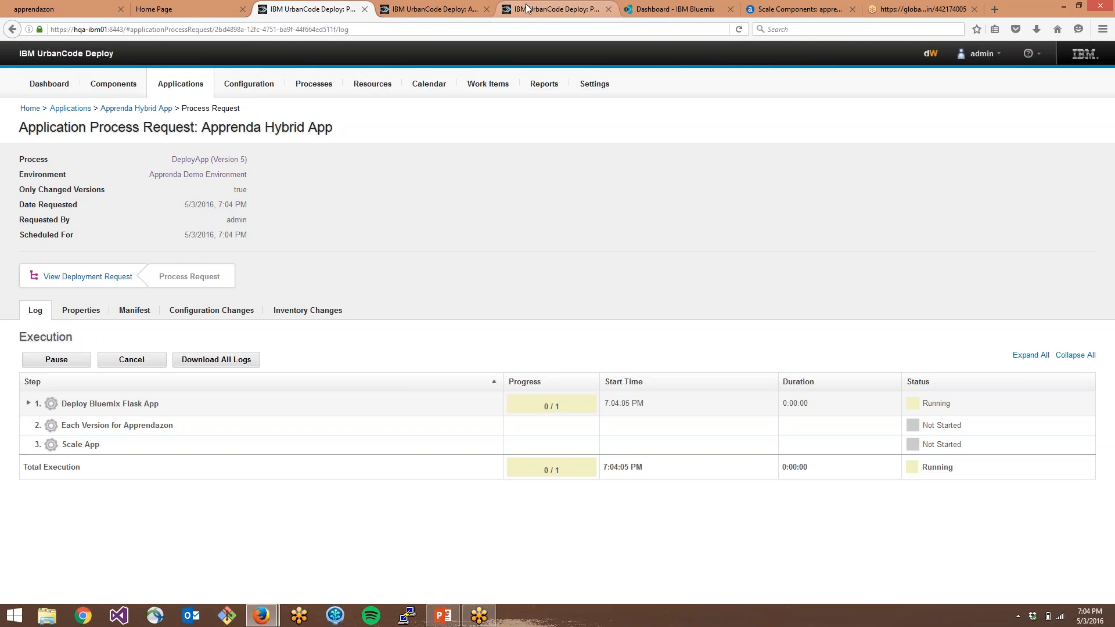
- Check the refreshed dutronflask overview in IBM Bluemix and apprendazon's component scaling in Apprenda, returning to the UrbanCode process request
{"action": "left_click", "coordinate": [648, 6]}
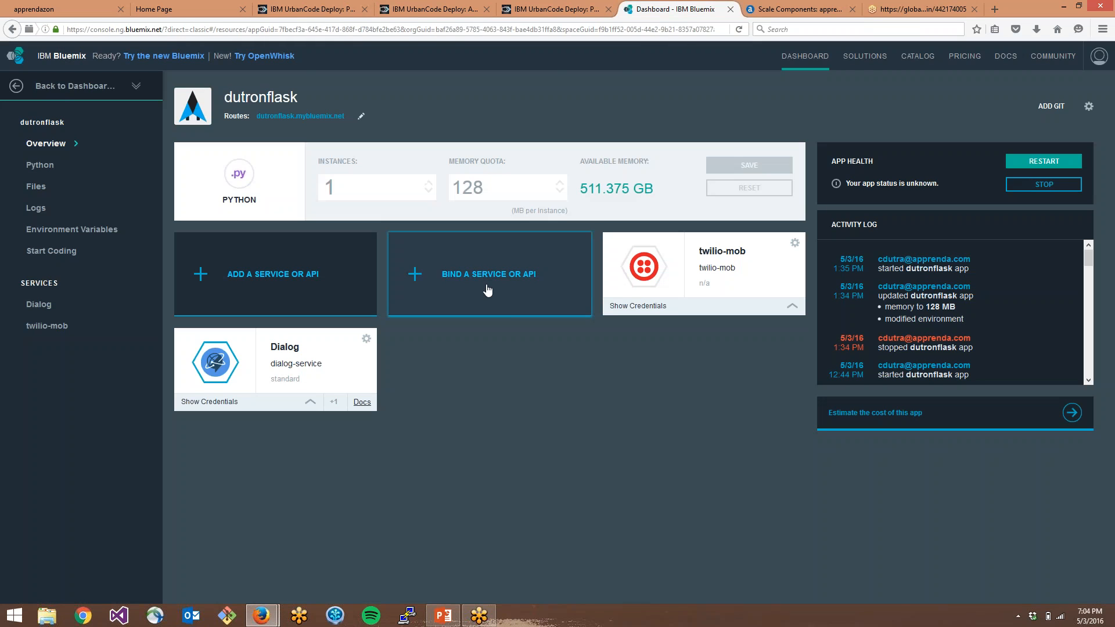
{"action": "left_click", "coordinate": [736, 29]}
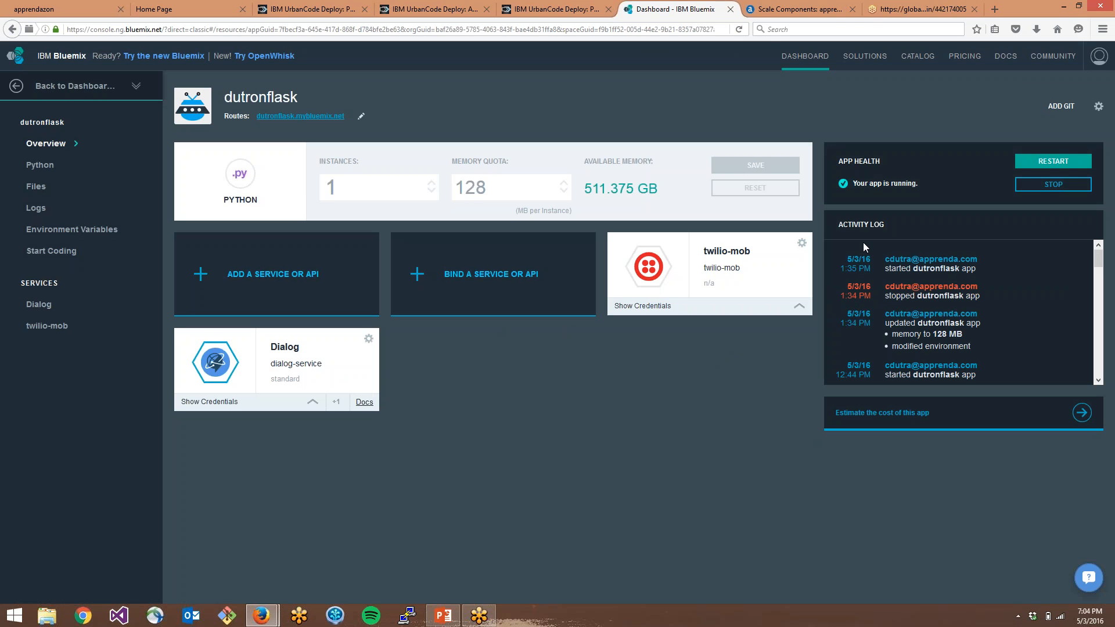
{"action": "left_click", "coordinate": [804, 6]}
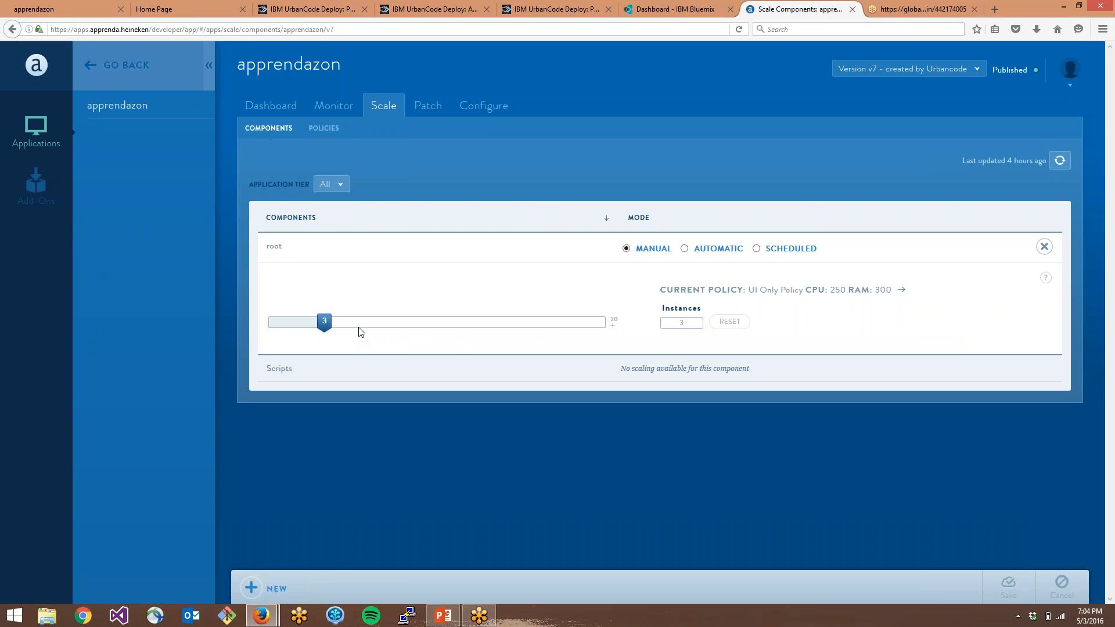
{"action": "left_click", "coordinate": [297, 7]}
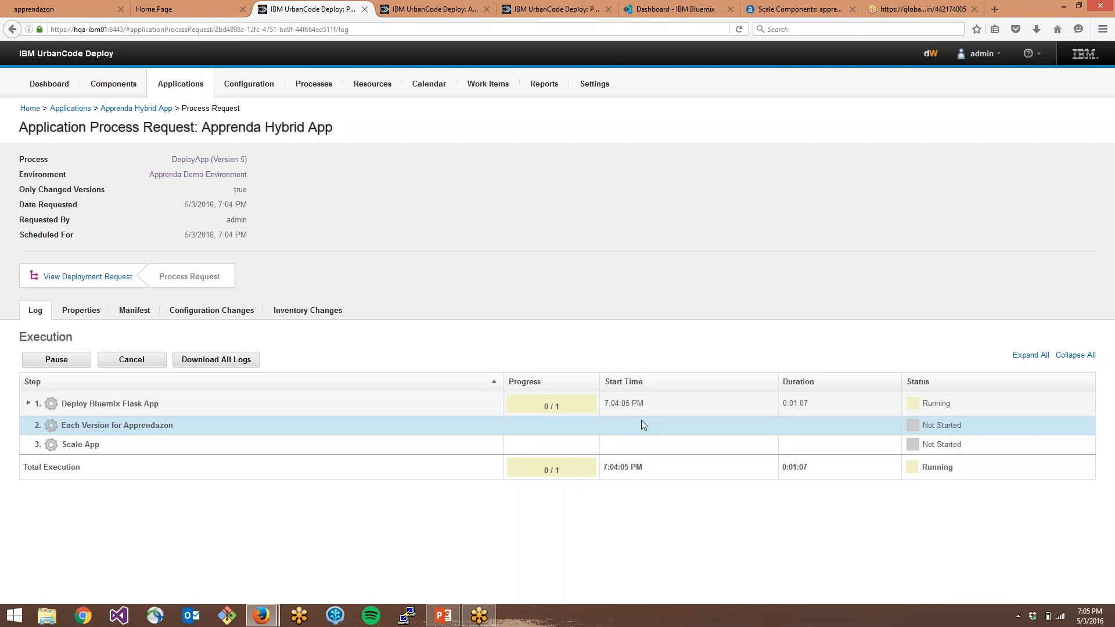
- Check the dutronflask activity log in IBM Bluemix and the open orders page of the Apprendazon Sales Portal
{"action": "left_click", "coordinate": [692, 9]}
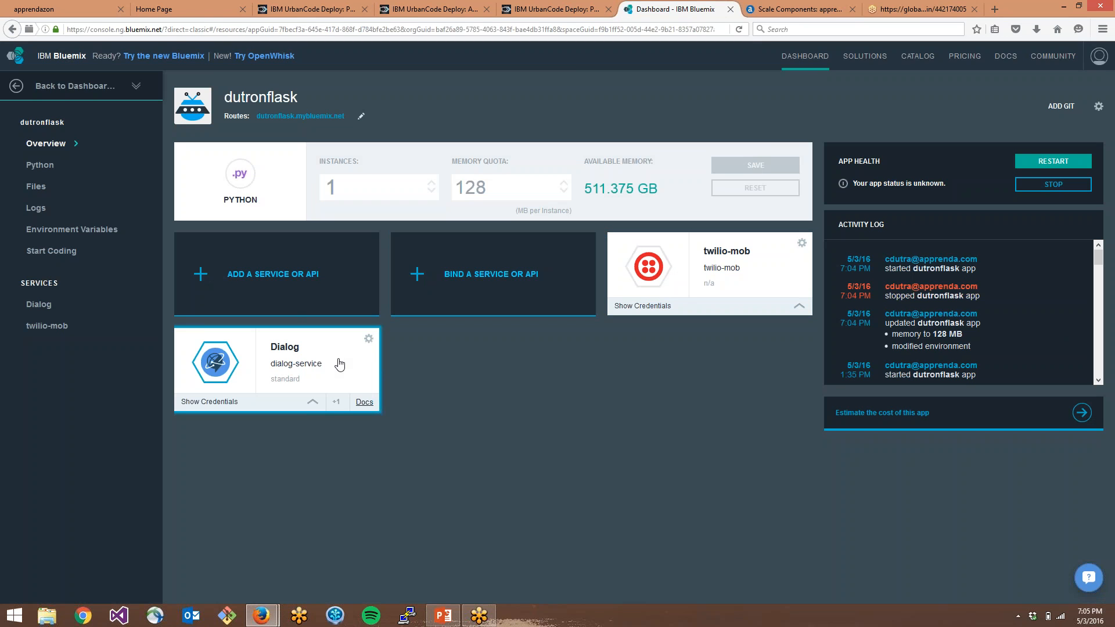
{"action": "left_click", "coordinate": [197, 8]}
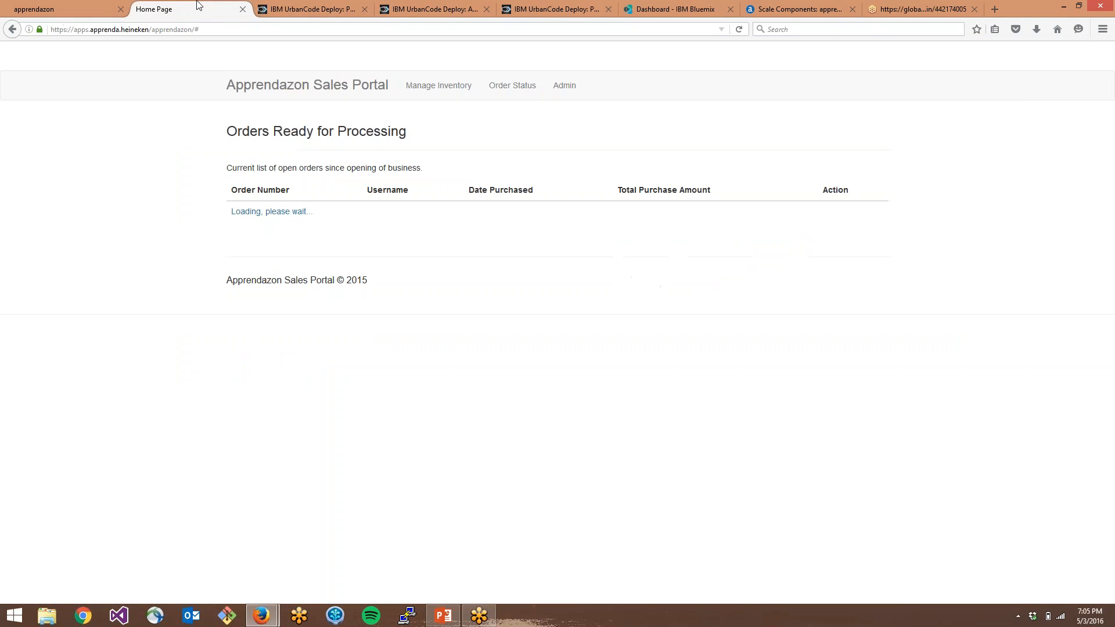
- In the UrbanCode Deploy process request, expand Deploy Bluemix Flask App down to the individual steps of Deploy To BlueMix
{"action": "left_click", "coordinate": [320, 7]}
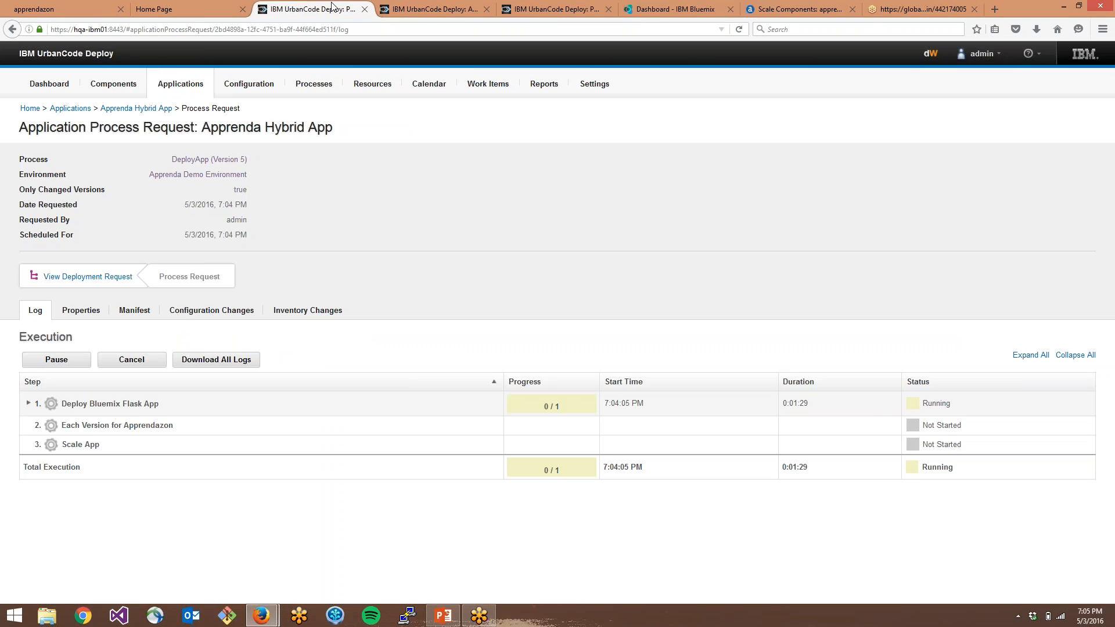
{"action": "left_click", "coordinate": [28, 403]}
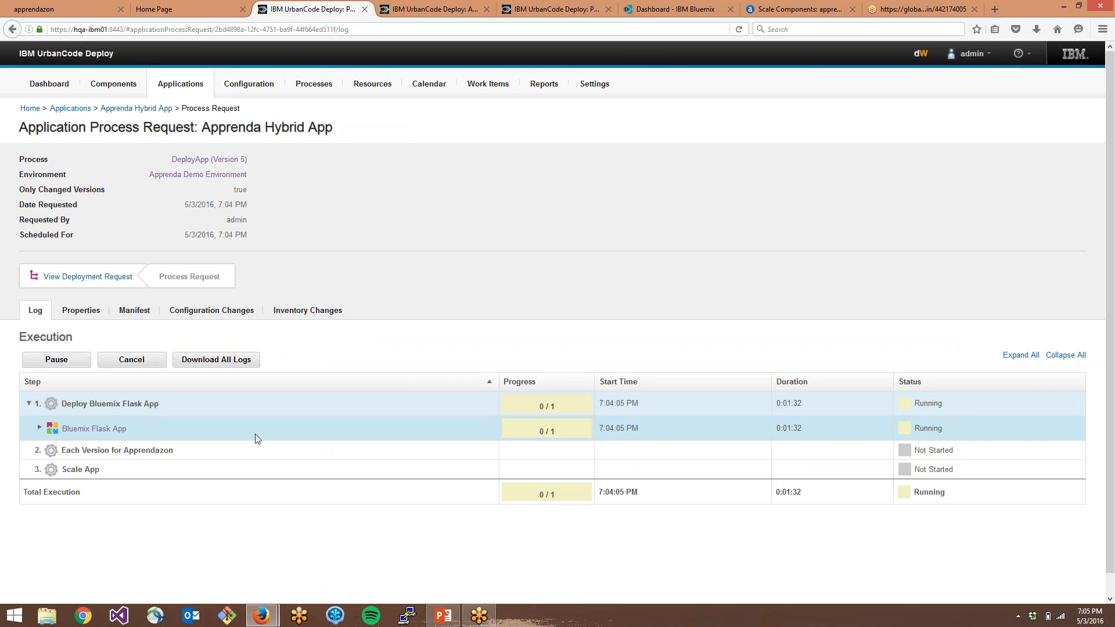
{"action": "left_click", "coordinate": [38, 428]}
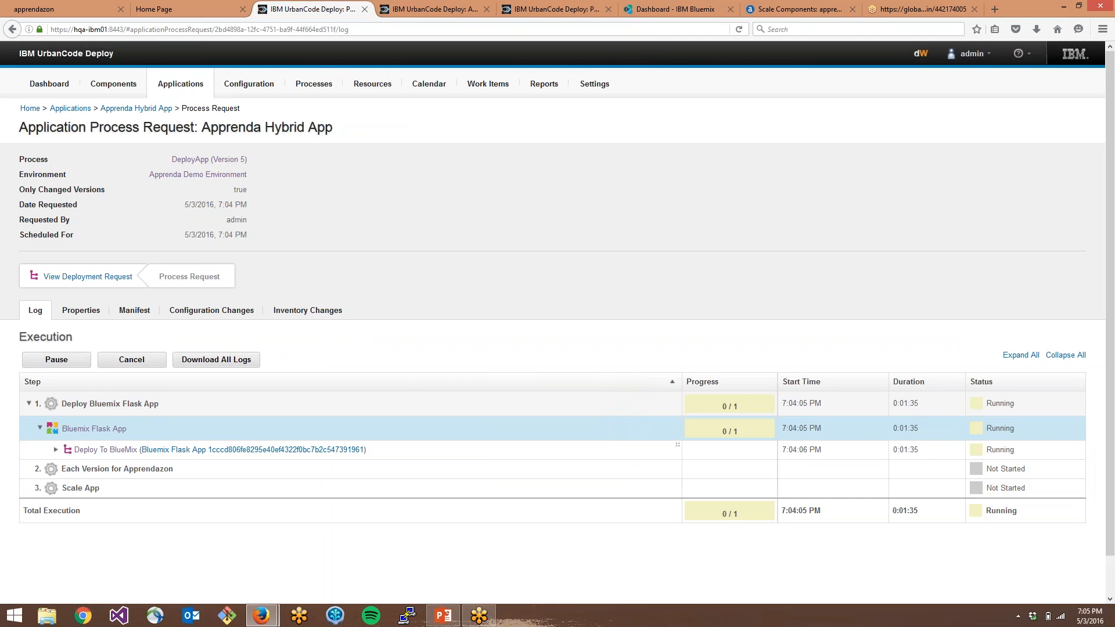
{"action": "left_click", "coordinate": [56, 449]}
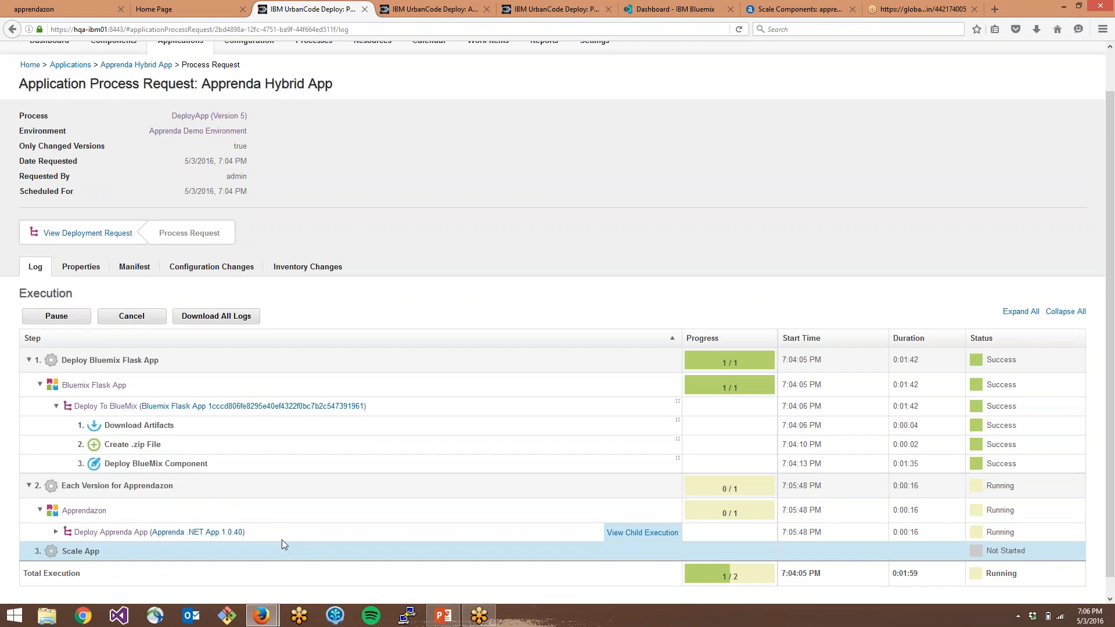
- Expand the Deploy Apprenda App process under Apprendazon and review its individual deployment steps
{"action": "scroll", "coordinate": [281, 539], "scroll_direction": "down", "scroll_amount": 2}
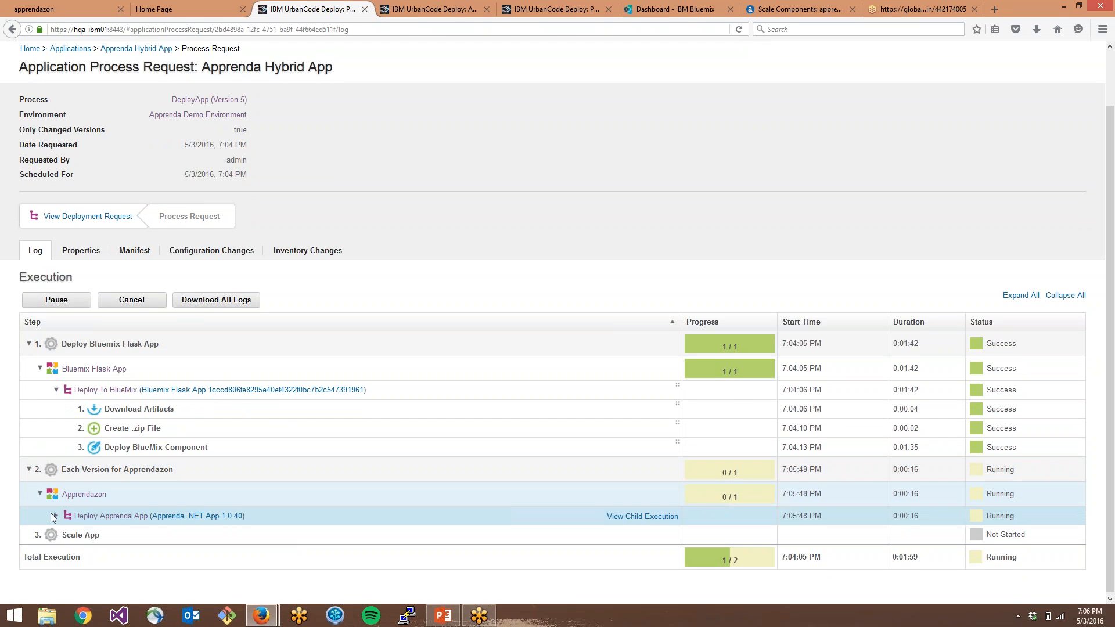
{"action": "left_click", "coordinate": [56, 523]}
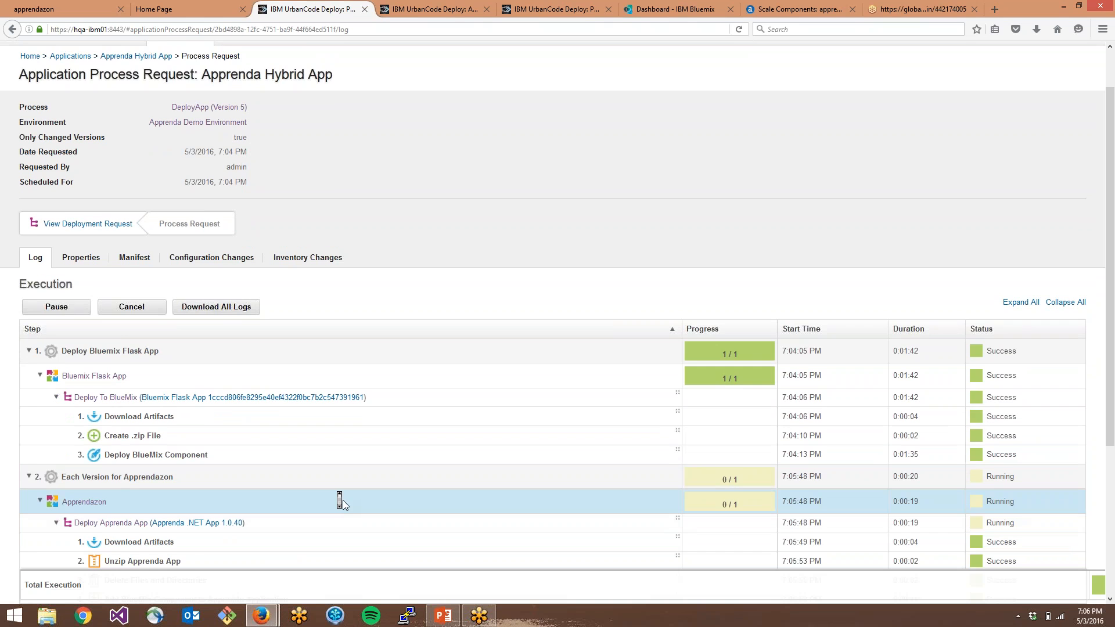
{"action": "scroll", "coordinate": [340, 500], "scroll_direction": "down", "scroll_amount": 4}
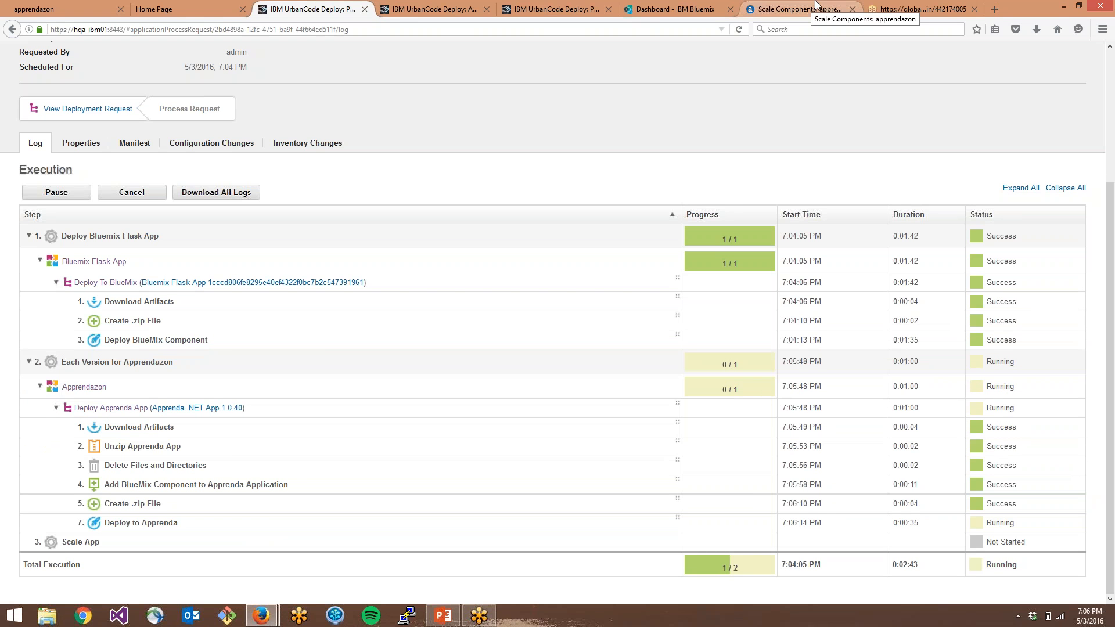
- Check apprendazon's component scaling in Apprenda and the Apprenda deployment process design in UrbanCode Deploy, returning to the process request log
{"action": "left_click", "coordinate": [816, 5]}
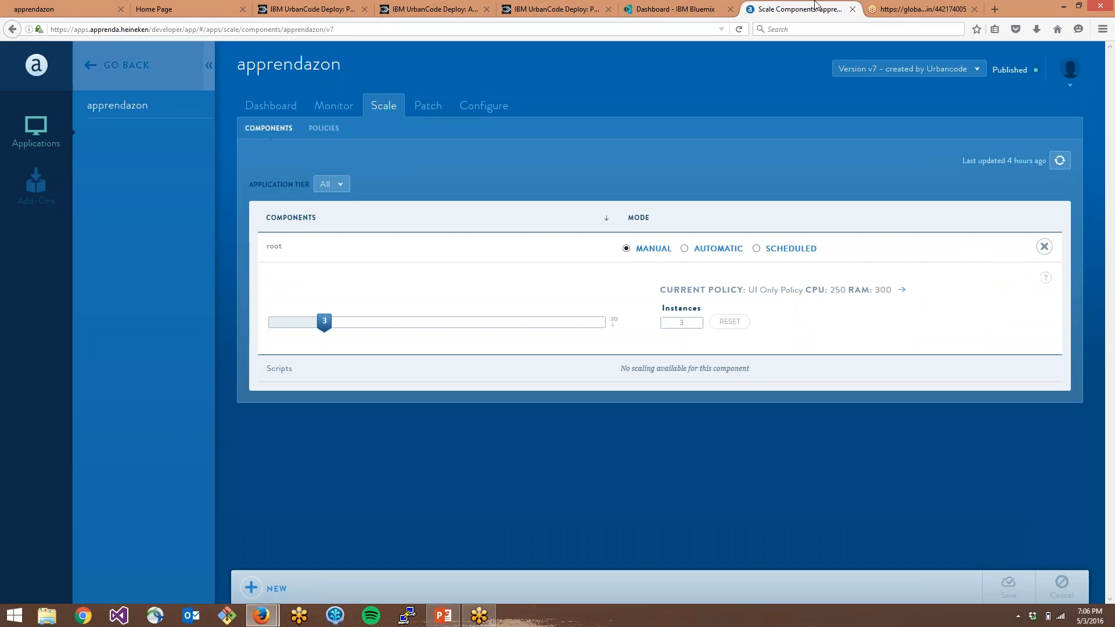
{"action": "left_click", "coordinate": [517, 10]}
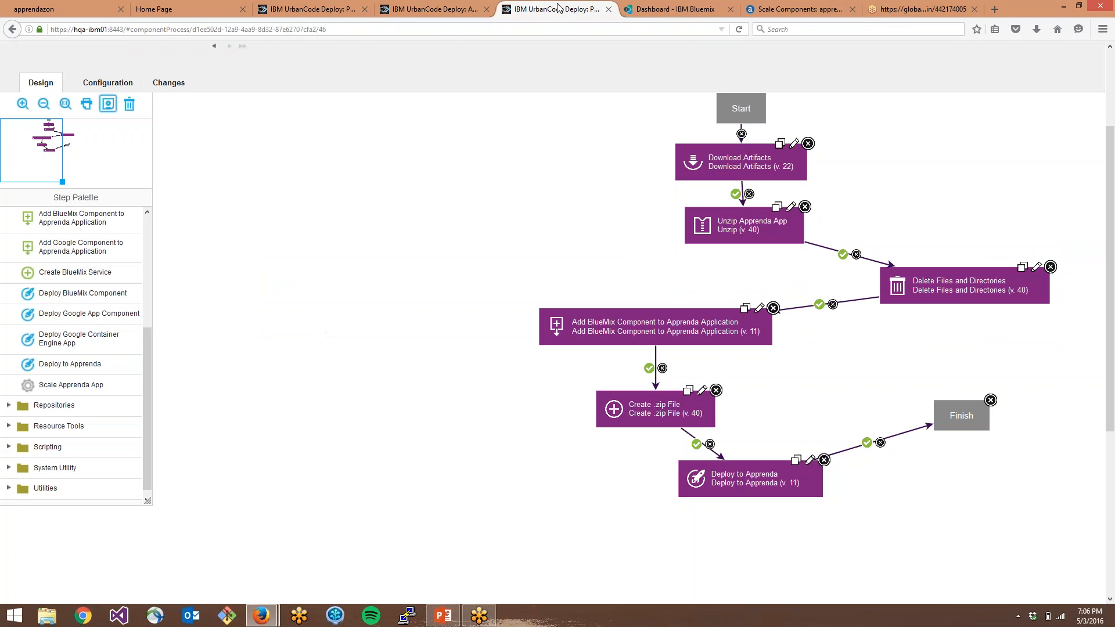
{"action": "left_click", "coordinate": [322, 10]}
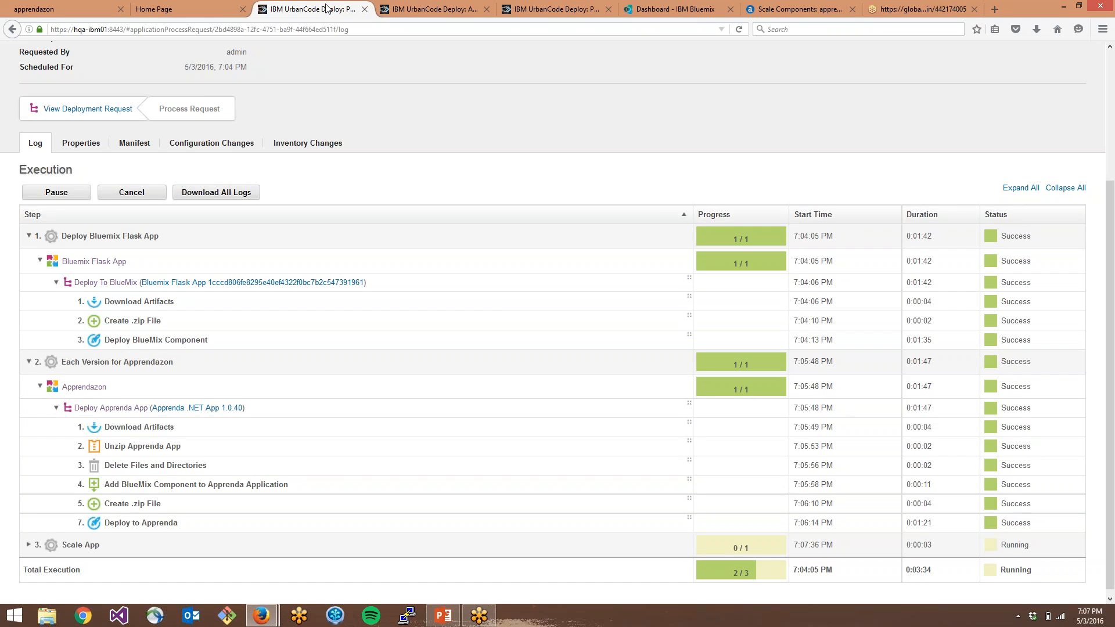
{"action": "left_click", "coordinate": [775, 8]}
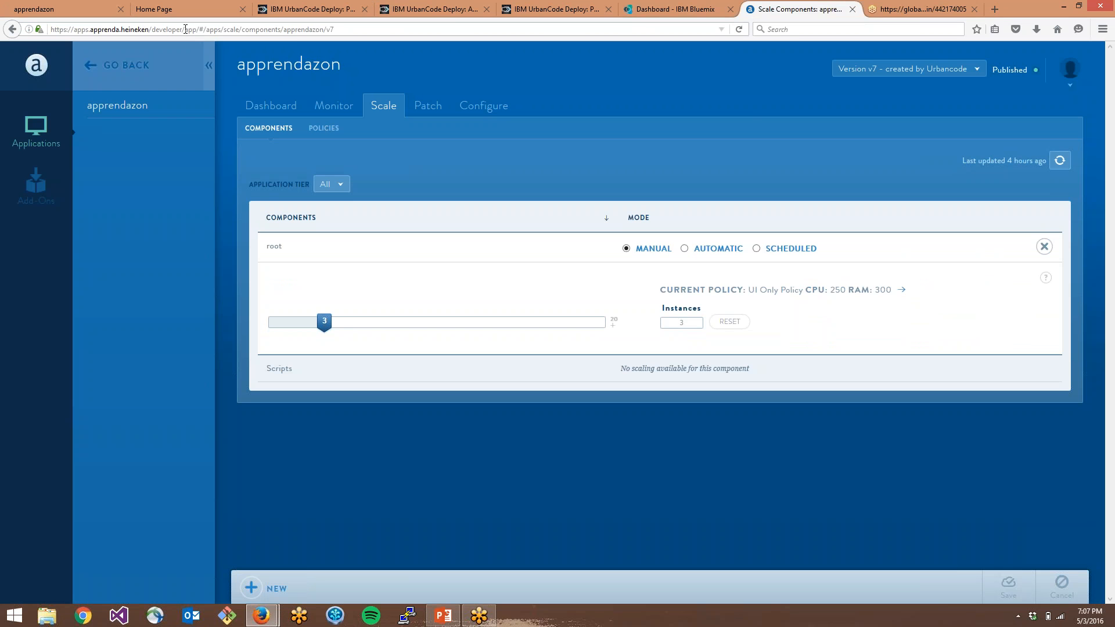
{"action": "left_click_drag", "start_coordinate": [186, 29], "coordinate": [335, 29]}
{"action": "key", "text": "BackSpace"}
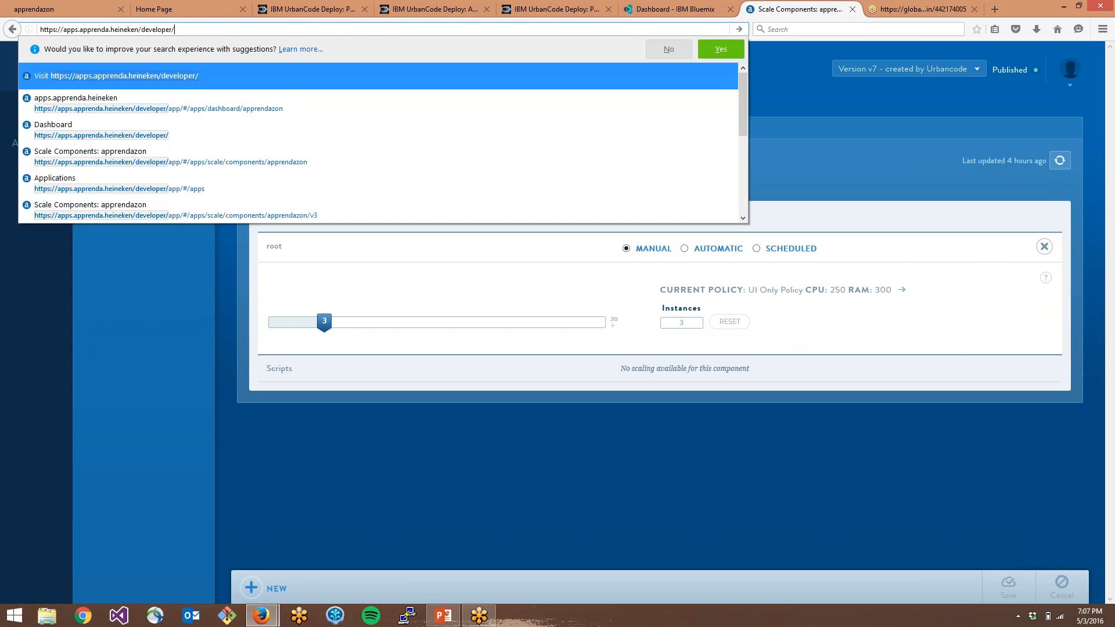
{"action": "key", "text": "Return"}
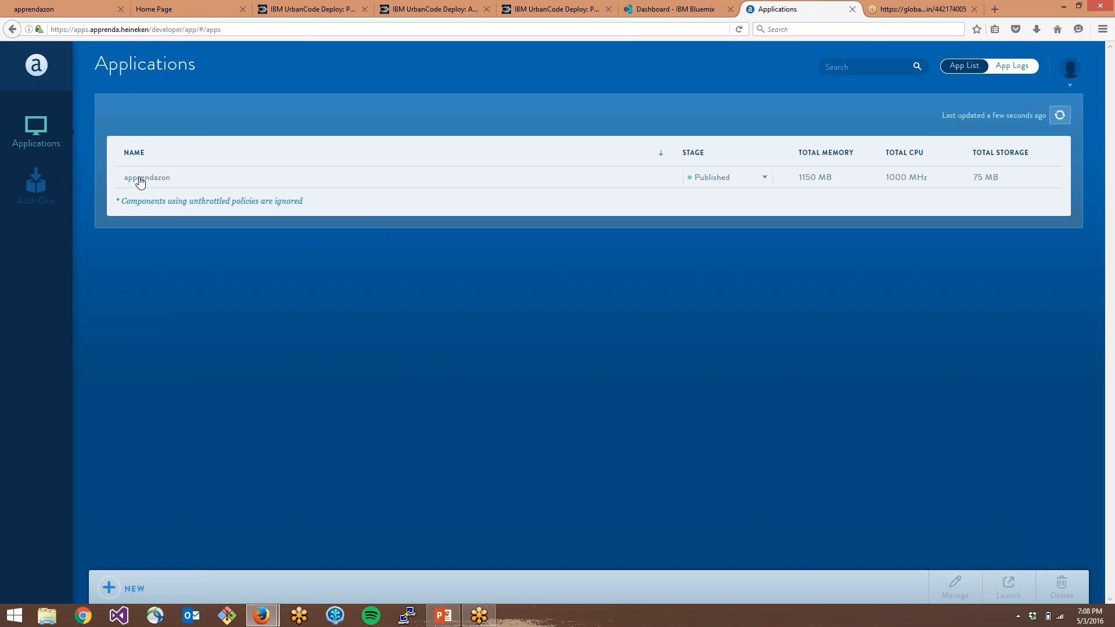
{"action": "left_click", "coordinate": [139, 179]}
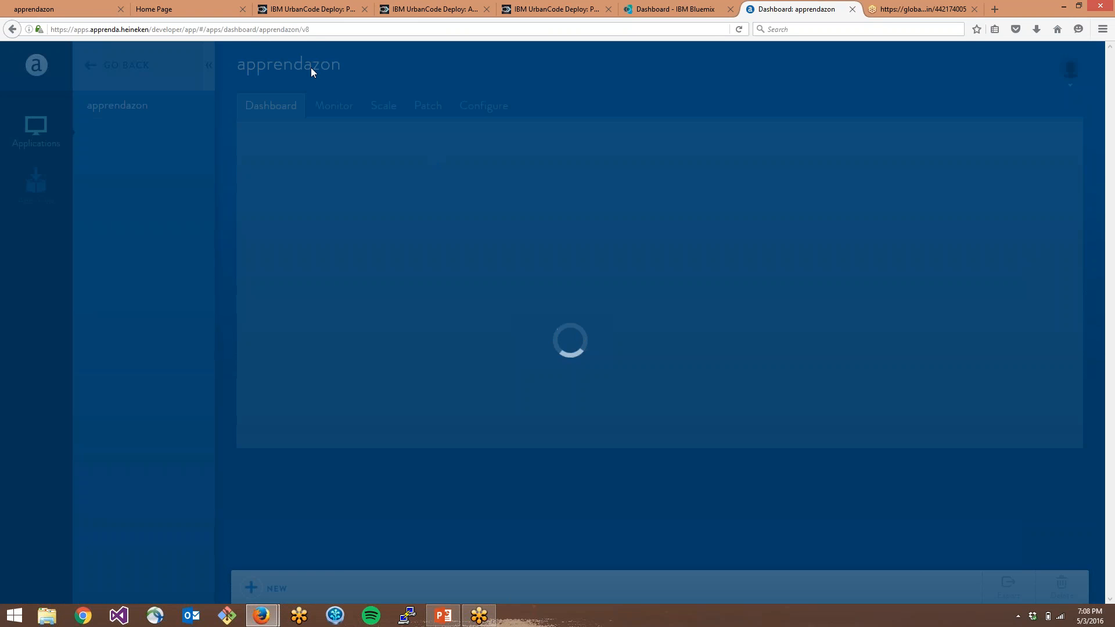
- Review the DeployApp execution timeline and the status of every step in the UrbanCode Deploy process request
{"action": "left_click", "coordinate": [320, 10]}
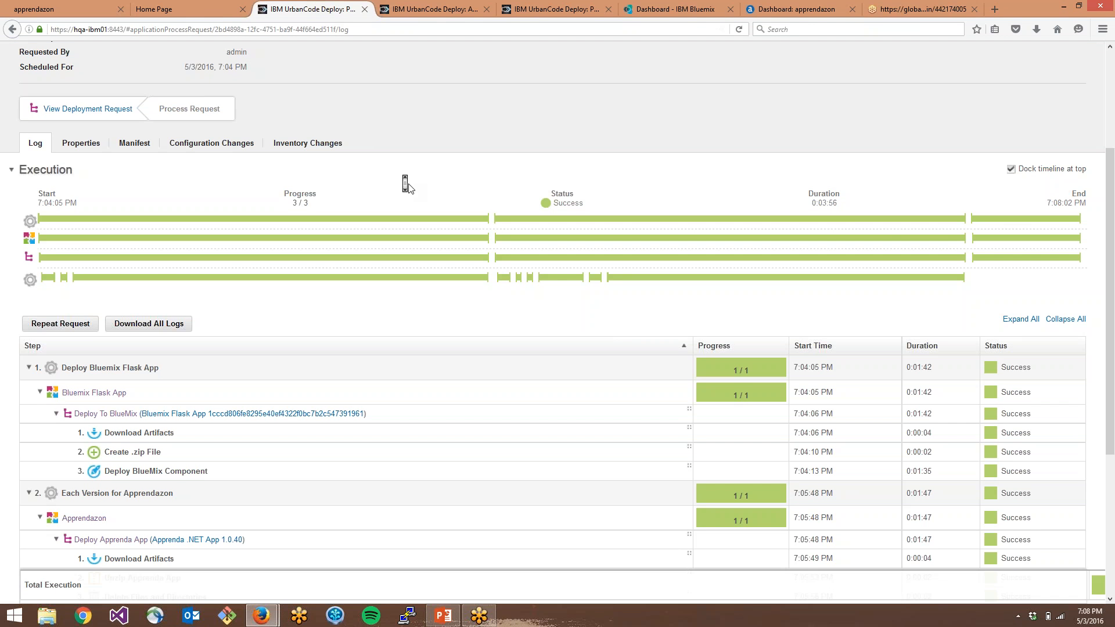
{"action": "scroll", "coordinate": [411, 189], "scroll_direction": "down", "scroll_amount": 1}
{"action": "scroll", "coordinate": [408, 187], "scroll_direction": "down", "scroll_amount": 4}
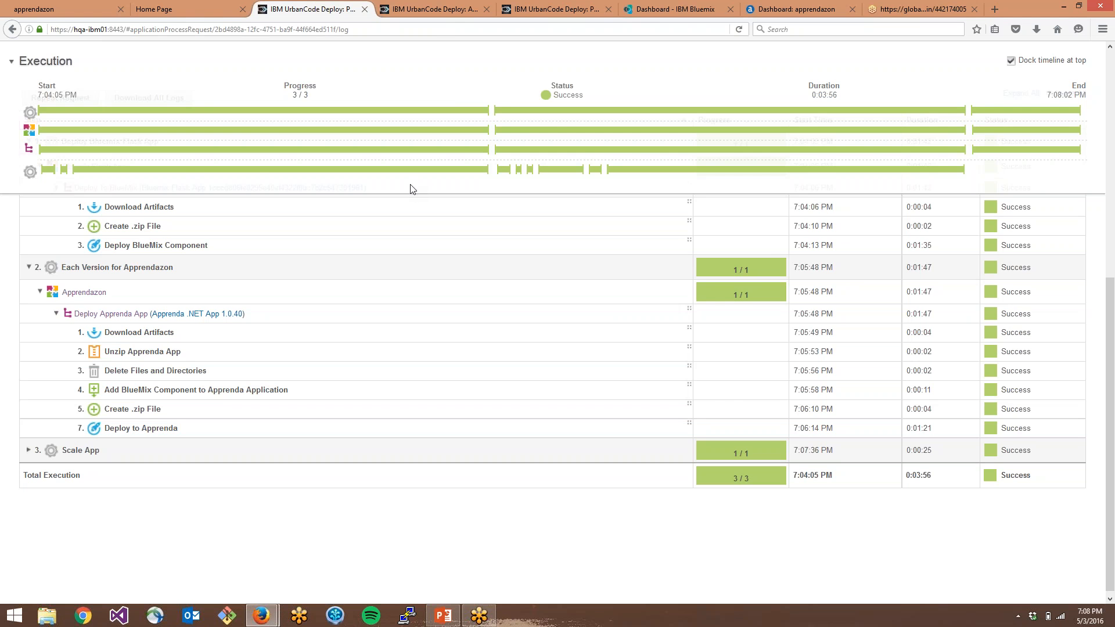
- Switch to apprendazon in the Apprenda developer portal and show the scaling details of its root component
{"action": "left_click", "coordinate": [796, 8]}
{"action": "left_click", "coordinate": [381, 114]}
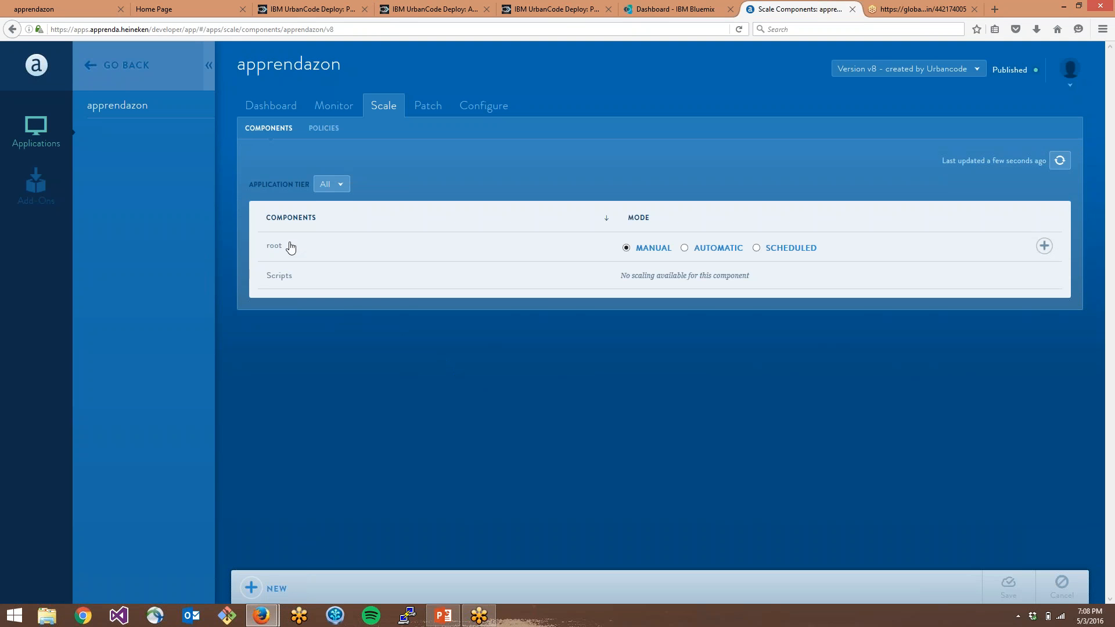
{"action": "left_click", "coordinate": [290, 247]}
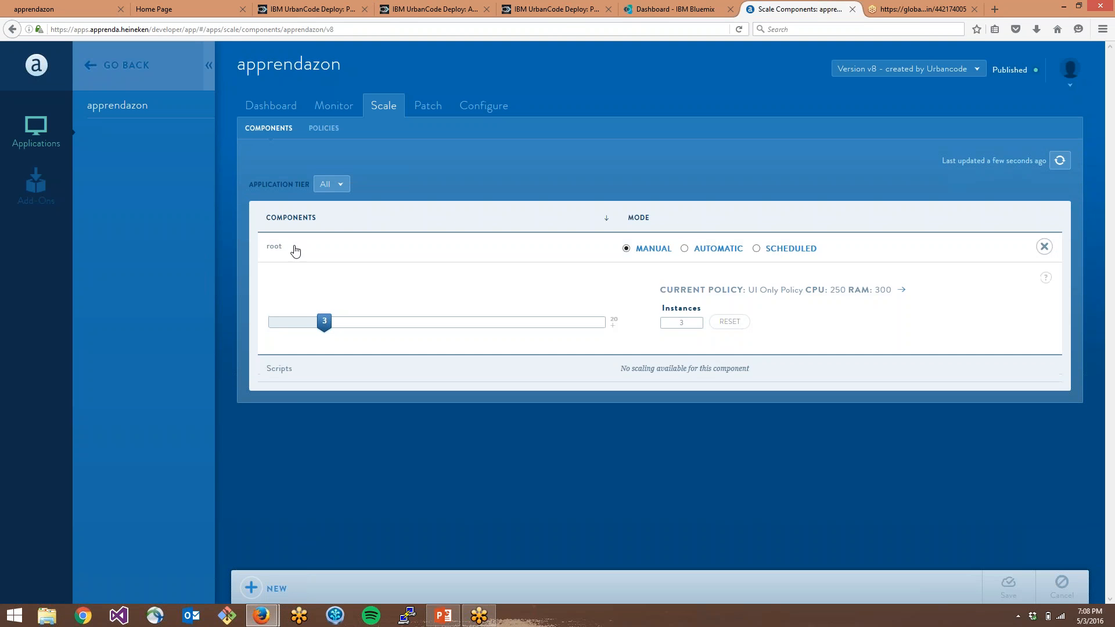